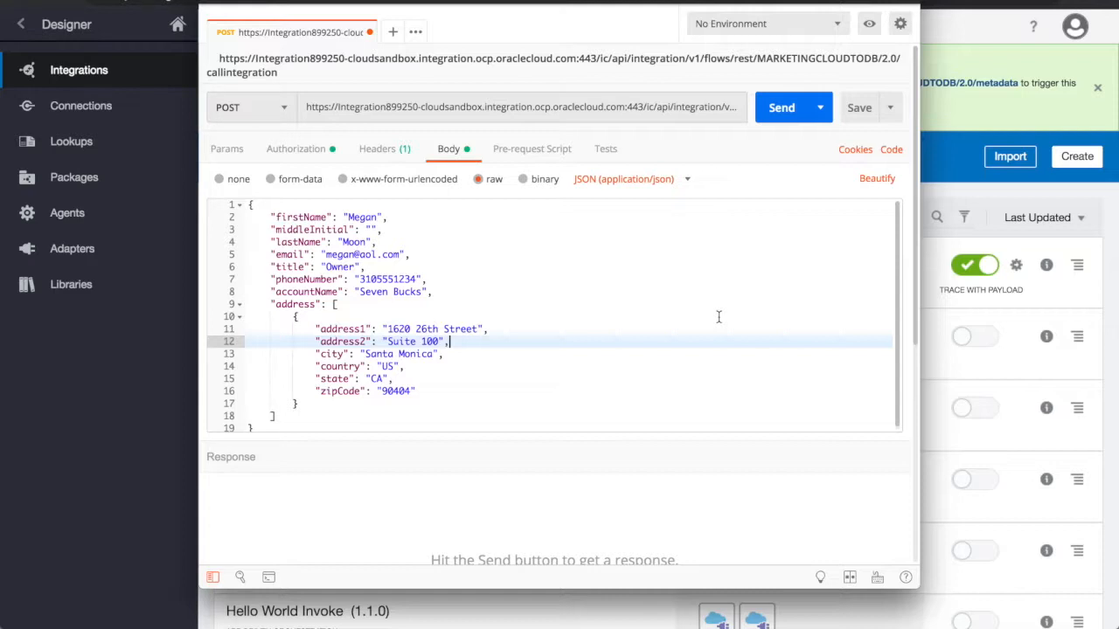
Send the POST request in Postman, switch to Eloqua and search its contacts for the new contact's full name.
left_click(779, 112)
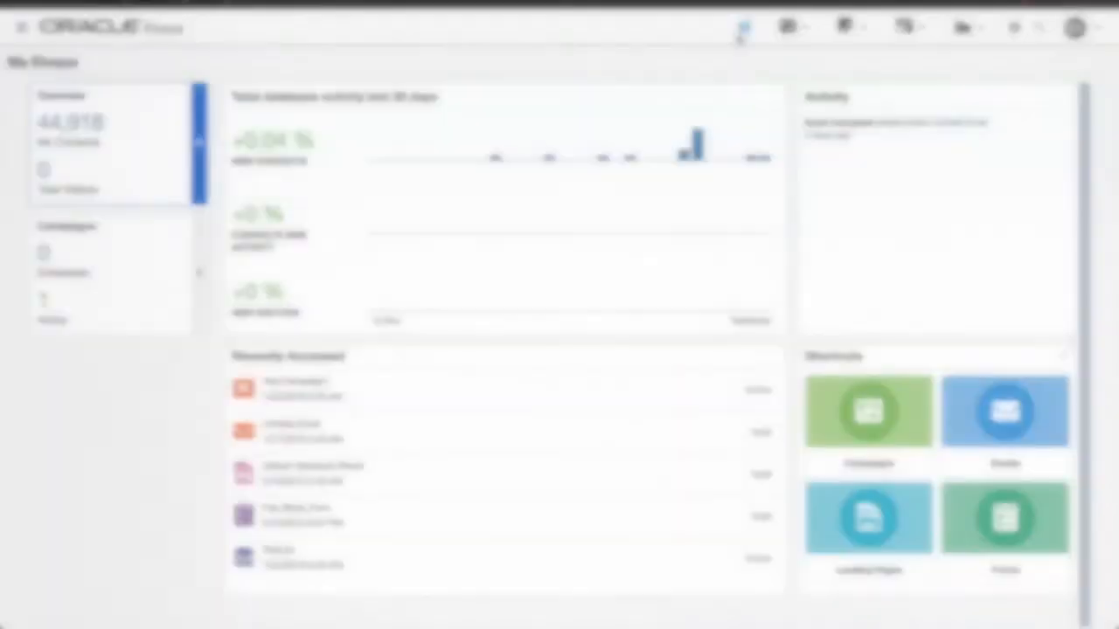
left_click(909, 27)
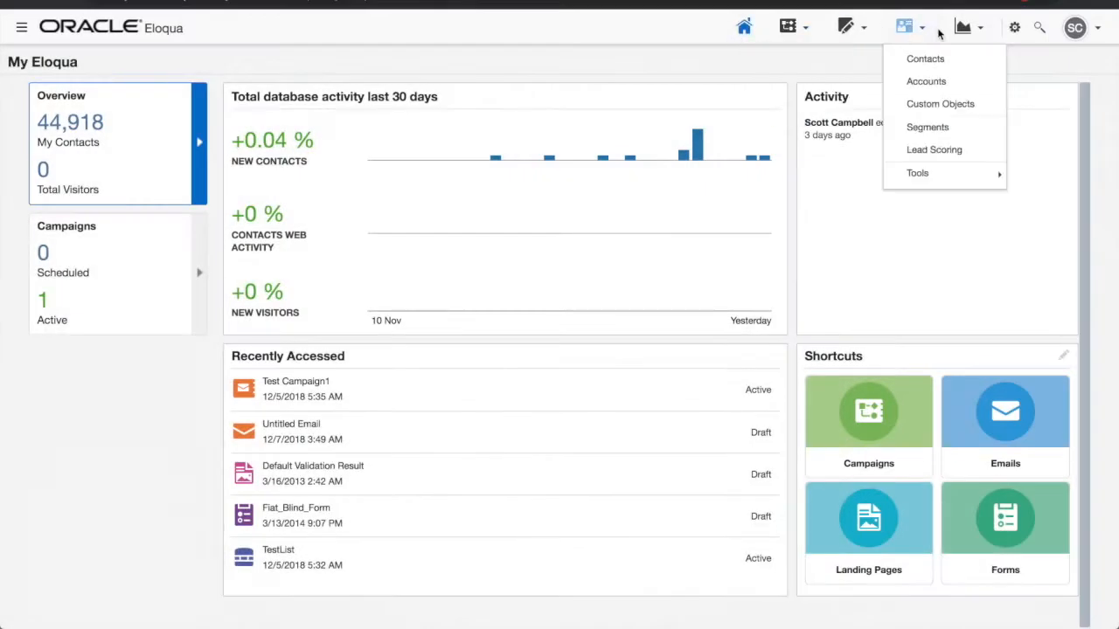
left_click(914, 61)
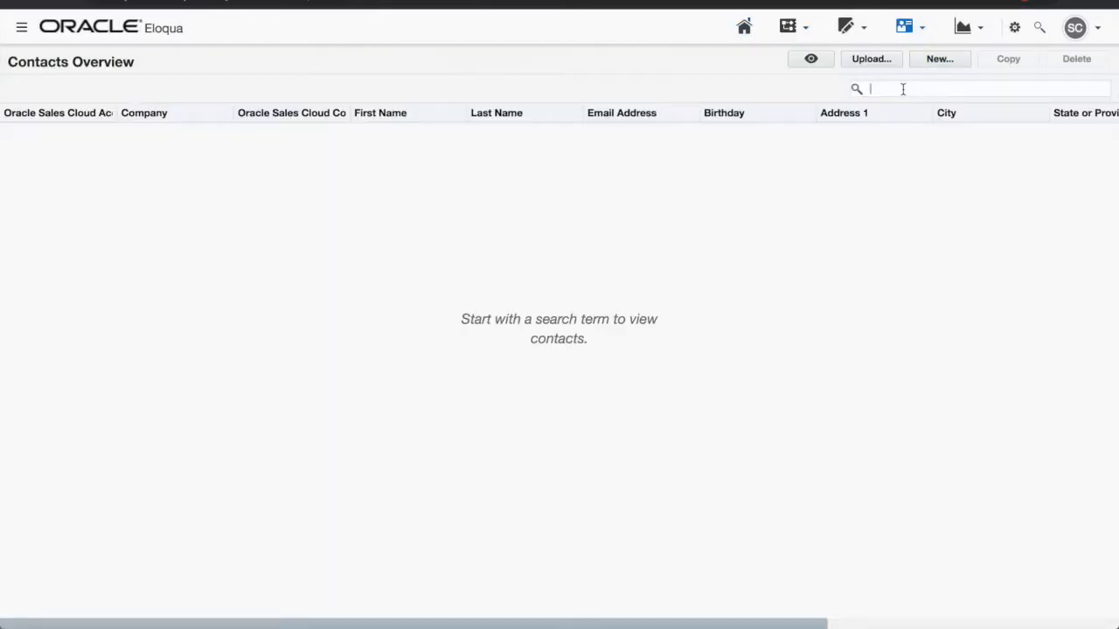
left_click(901, 88)
key("Return")
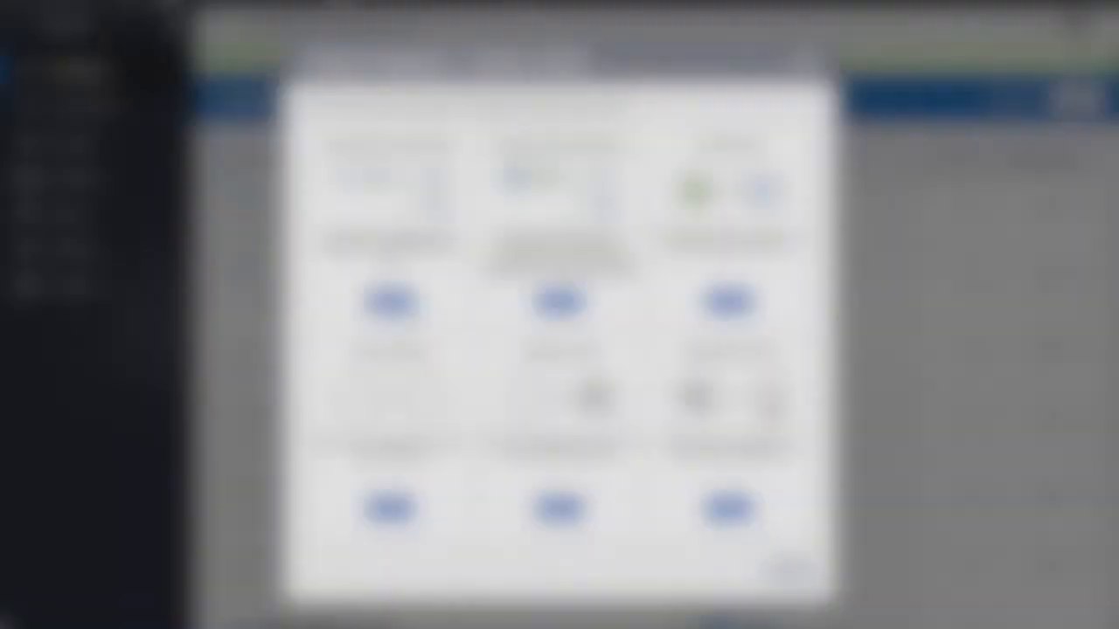
Create an App Driven Orchestration integration named MarketingCloudToDB, version 02.00.0000, described as sending database updates when a Marketing Cloud contact is added.
left_click(390, 302)
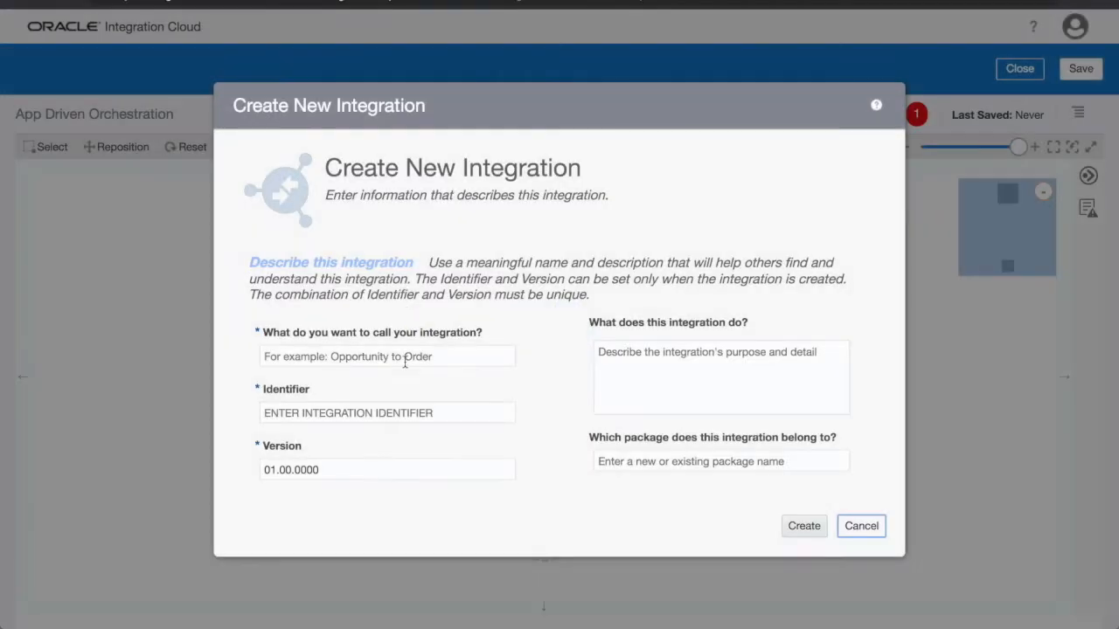
left_click(405, 359)
type("MarketingCl")
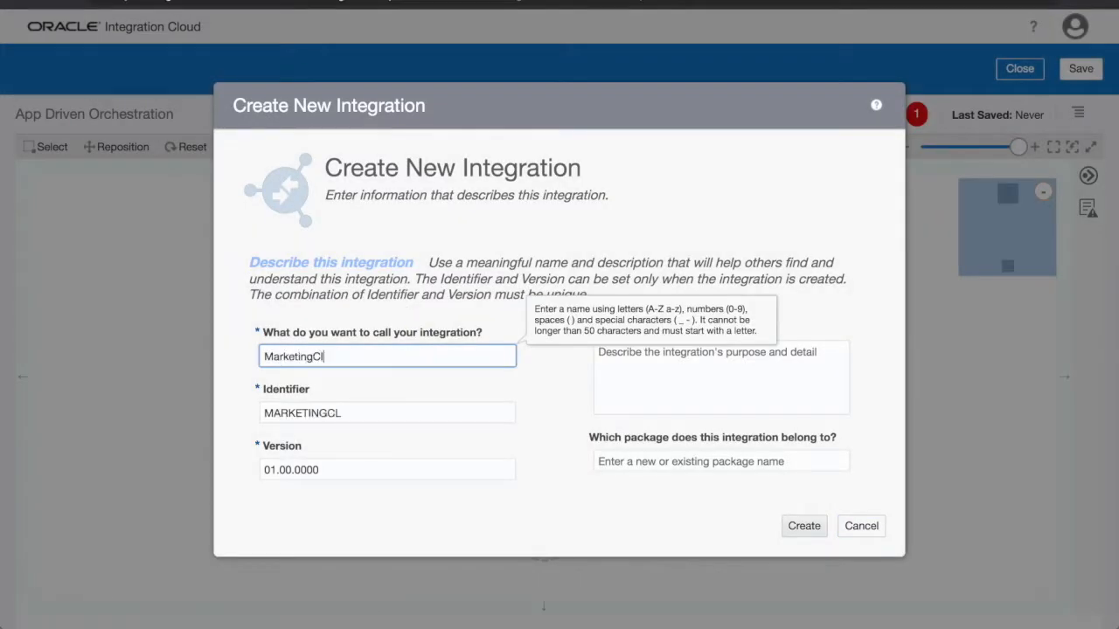
type("oudToDB")
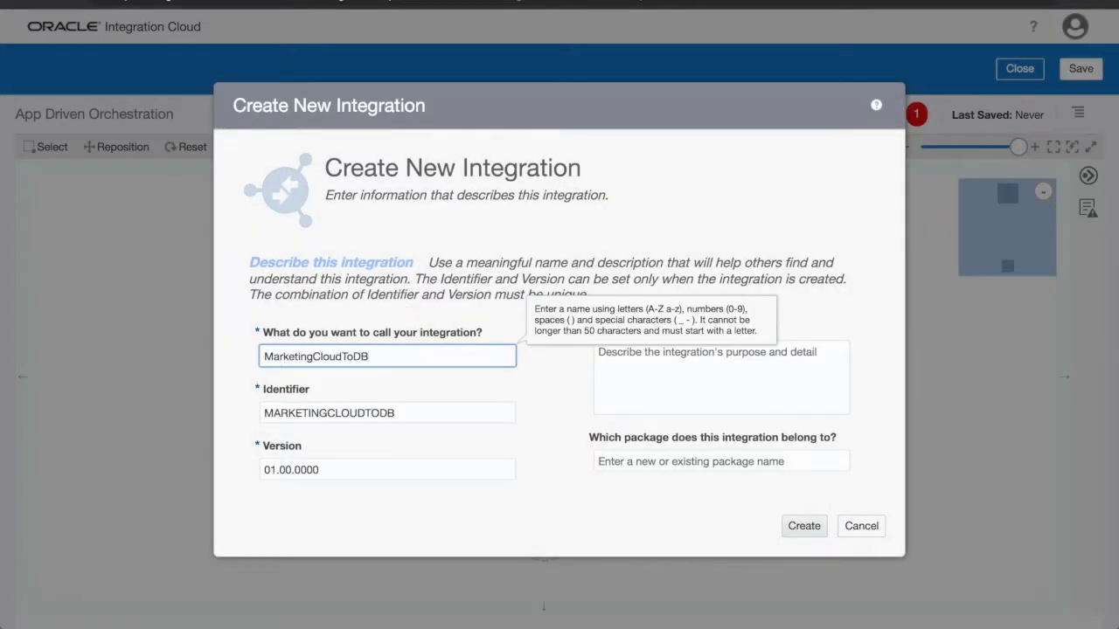
left_click(276, 470)
key("BackSpace")
type("2")
left_click(610, 362)
type("This integration sends updates to the Database when a new contact is added to the Marketing Cloud.")
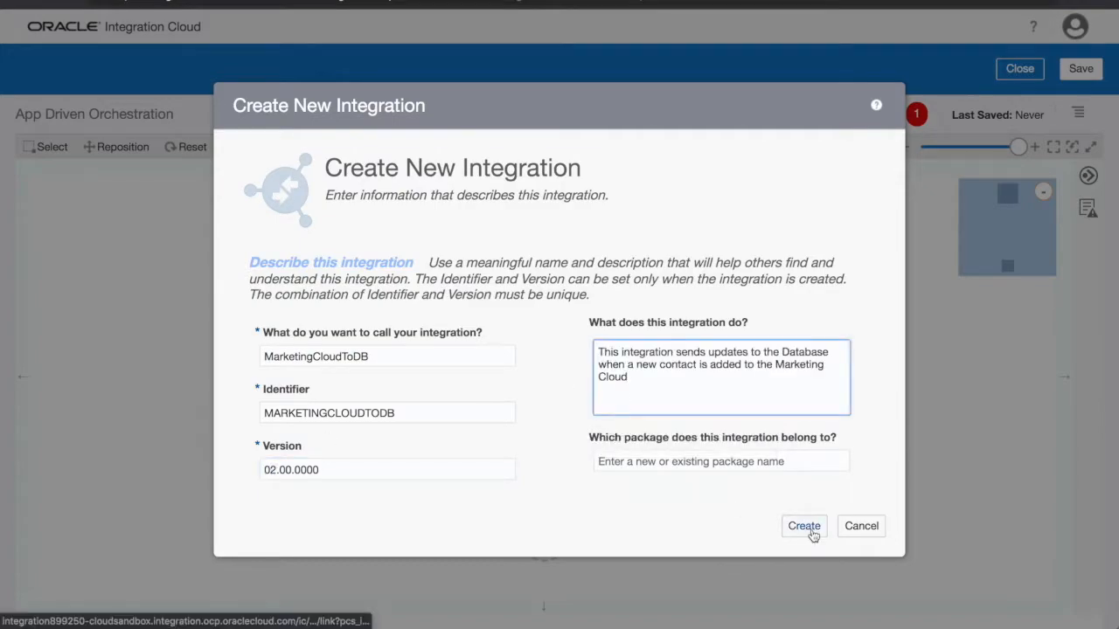
left_click(803, 525)
Add the Eloqua REST connection as the trigger, naming the endpoint createNewContact with relative resource URI /callintegration.
left_click(544, 280)
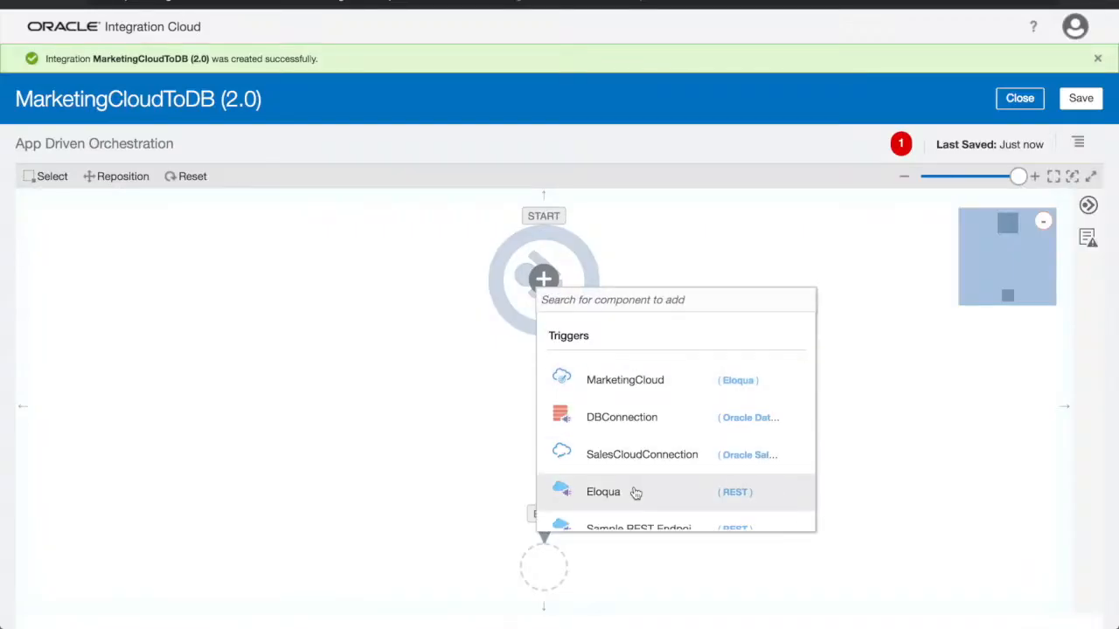
left_click(636, 489)
left_click(584, 224)
type("createNewContact")
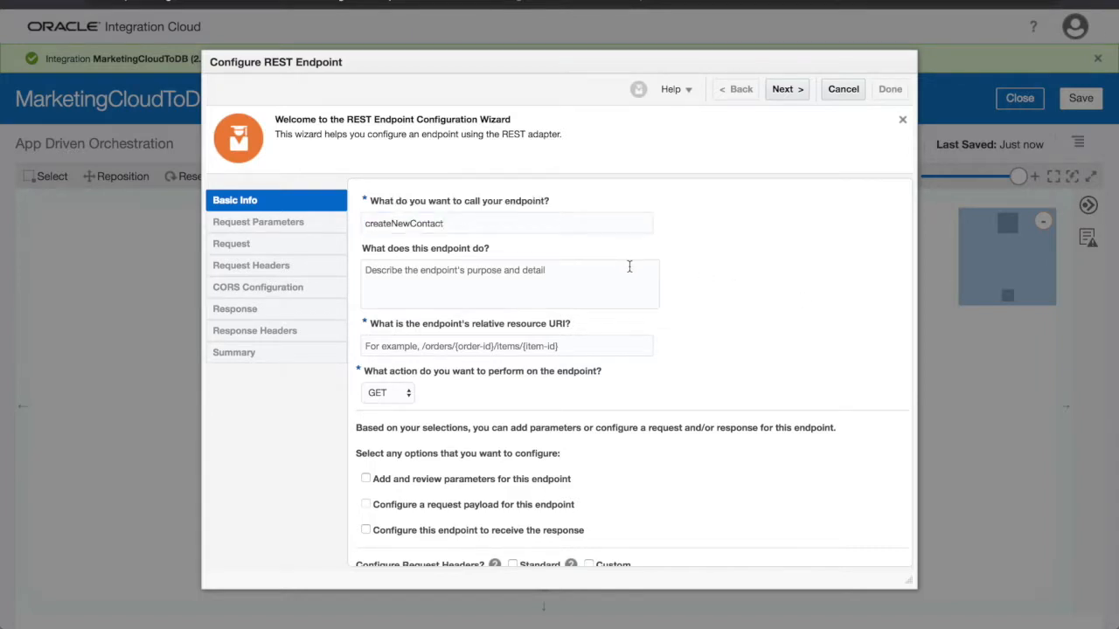
left_click(592, 347)
type("/calli")
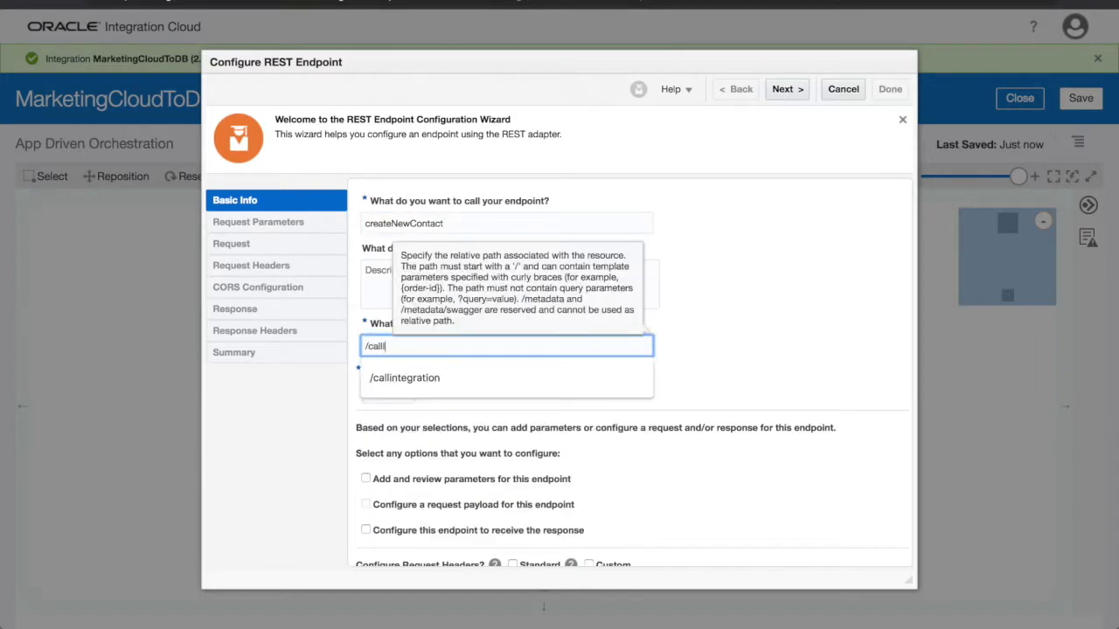
left_click(405, 377)
Set the createNewContact endpoint's action to POST and enable configuring both a request payload and a response.
left_click(385, 392)
left_click(407, 423)
left_click(365, 505)
left_click(365, 530)
left_click(785, 91)
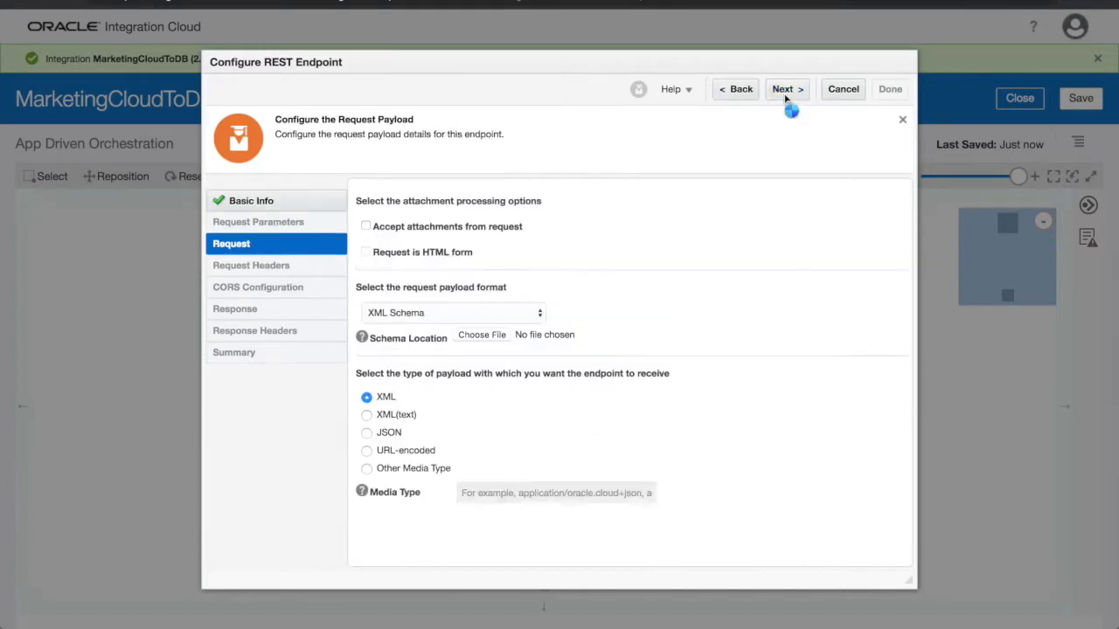
Define the trigger's request payload from an inline JSON sample with contact name, email, title, phone, account and address fields.
left_click(537, 313)
left_click(527, 327)
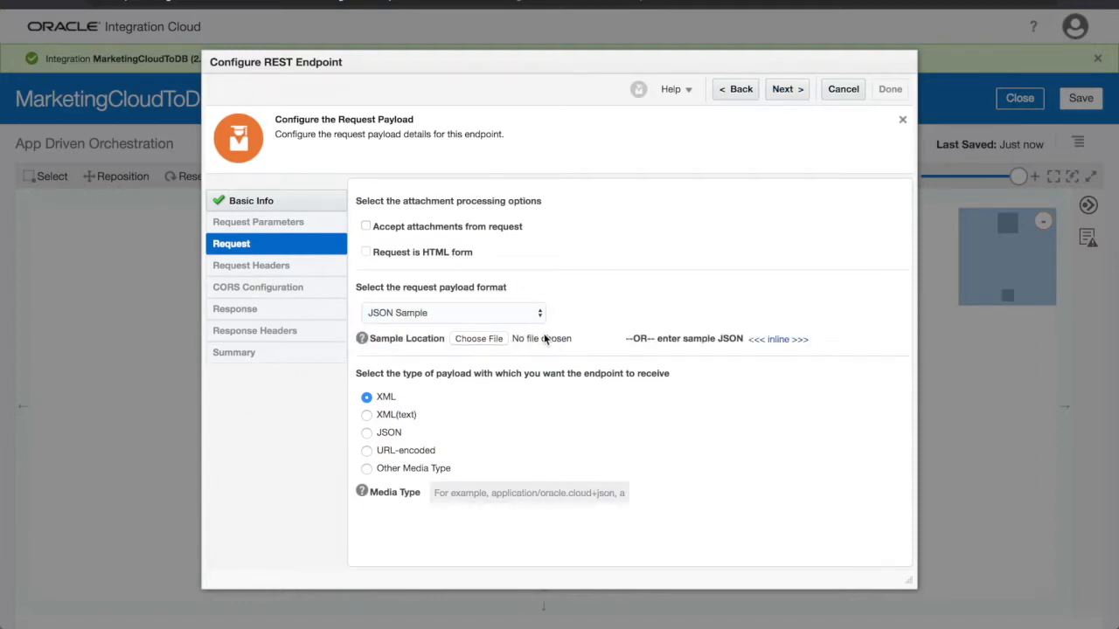
left_click(757, 340)
left_click(500, 333)
key("super+v")
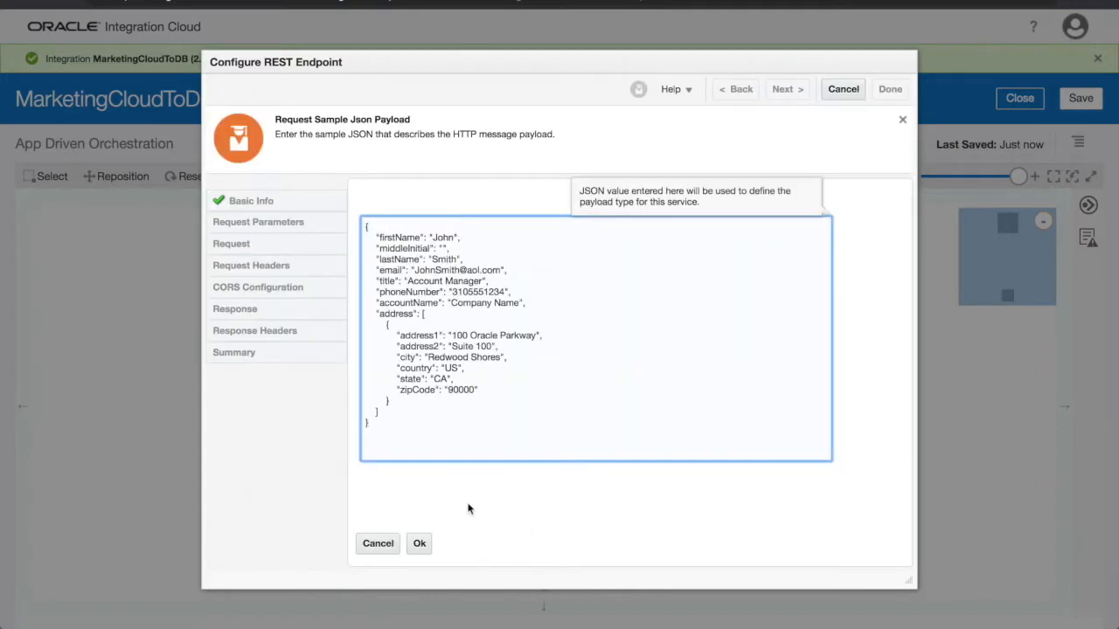
left_click(420, 543)
left_click(784, 91)
Define the trigger's response payload from the inline JSON sample { "response" :"" } and finish the endpoint configuration.
left_click(463, 313)
left_click(516, 329)
left_click(757, 339)
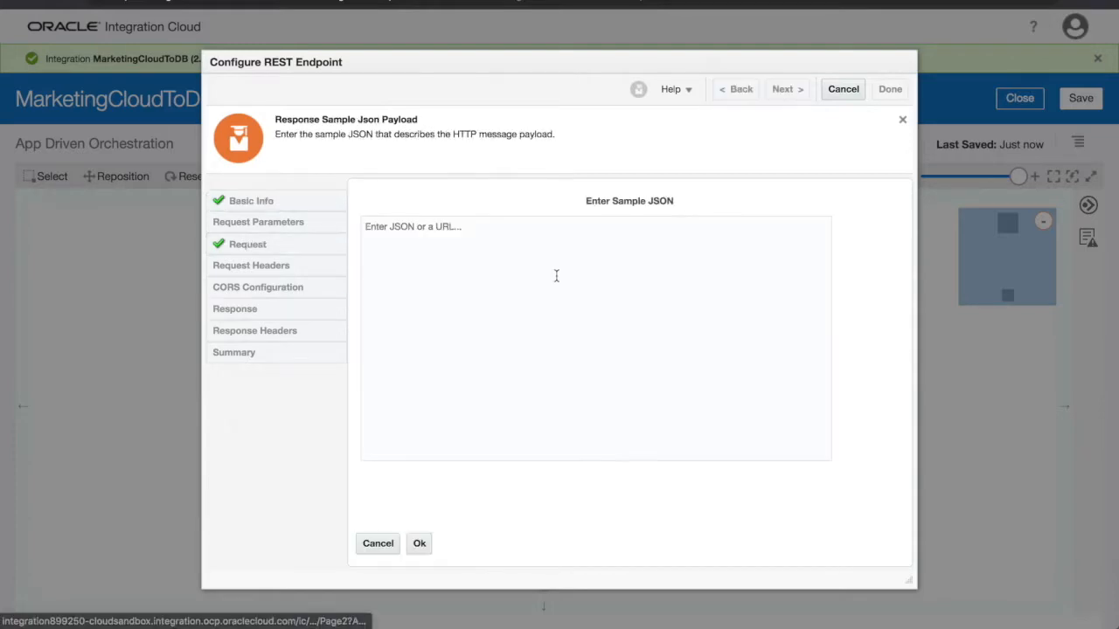
left_click(556, 274)
type("{ \"response\" :\"\"")
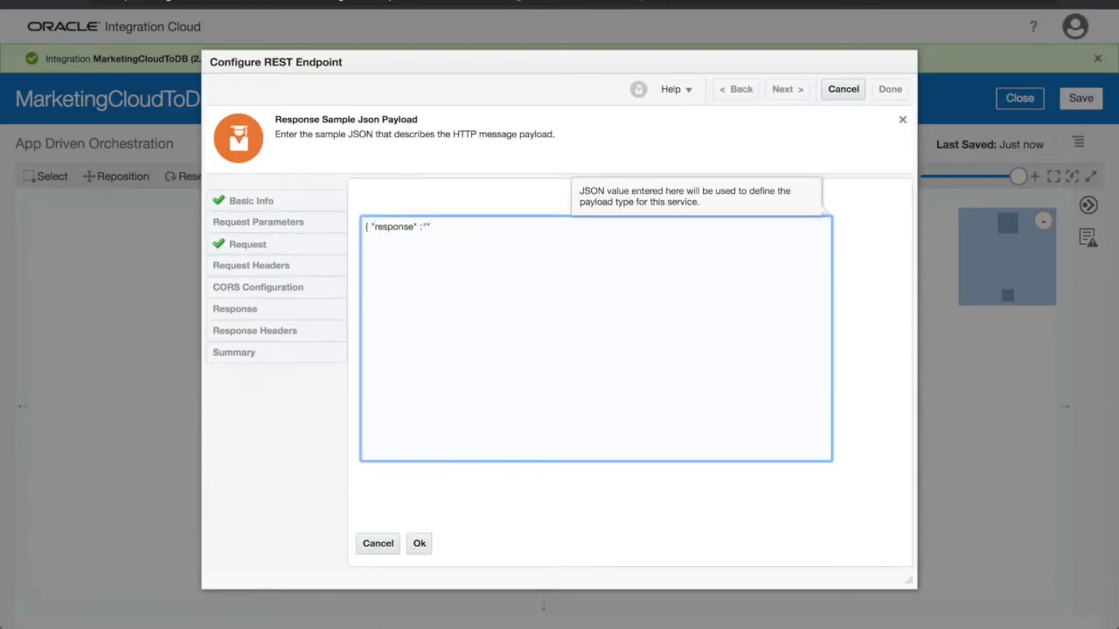
left_click(419, 543)
left_click(784, 89)
left_click(885, 89)
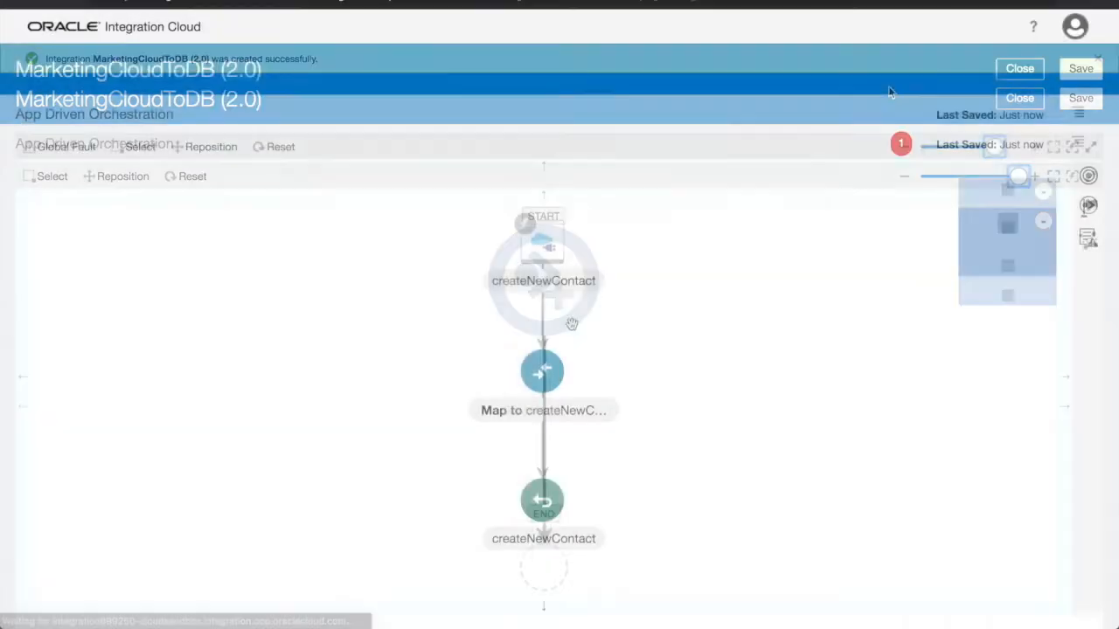
Add an Eloqua REST invoke directly after the createNewContact trigger and name its endpoint addContactToEloqua.
mouse_move(543, 315)
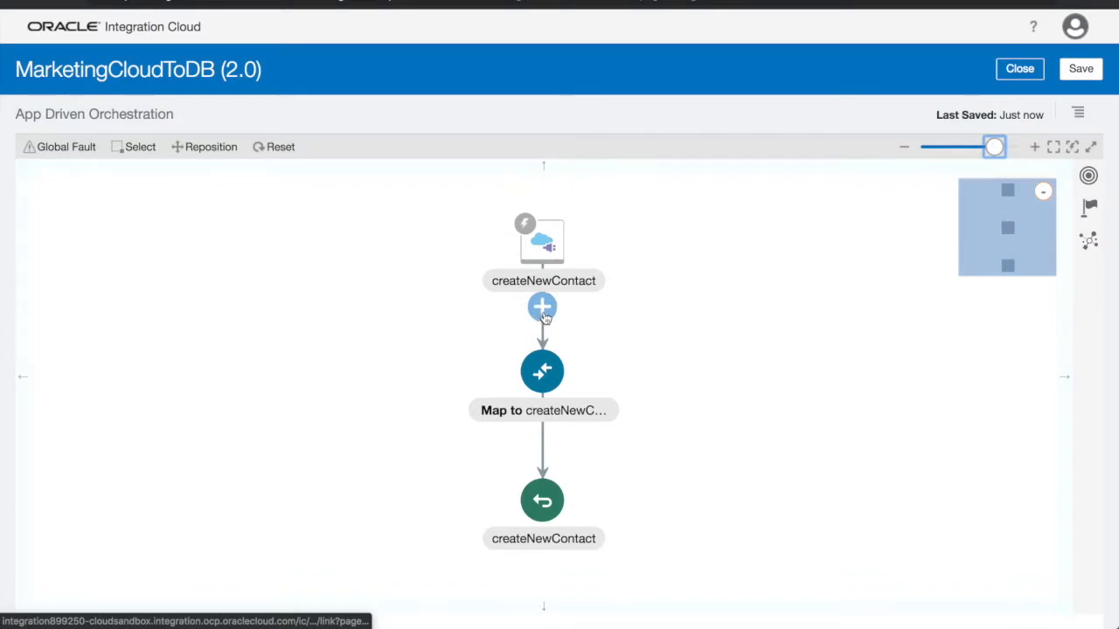
left_click(542, 307)
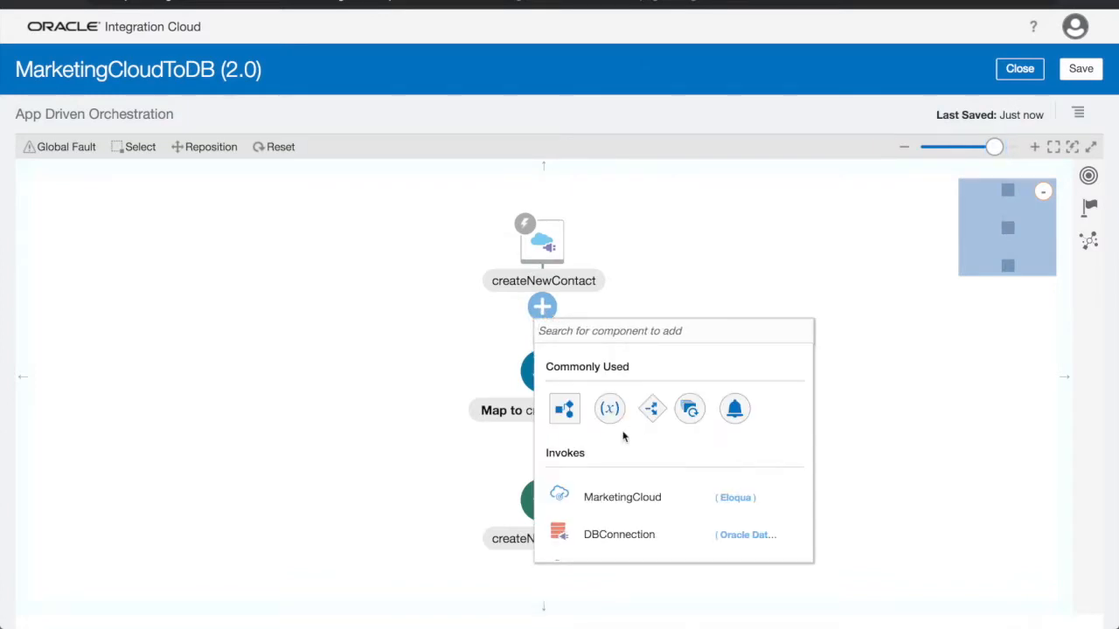
scroll(604, 529, "down", 1)
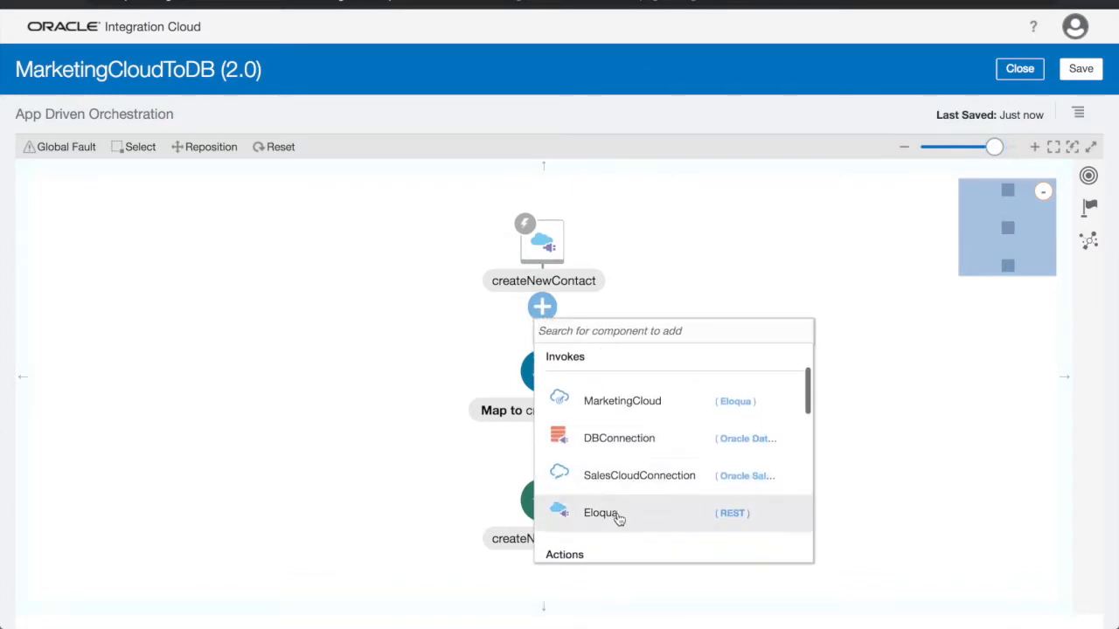
left_click(617, 516)
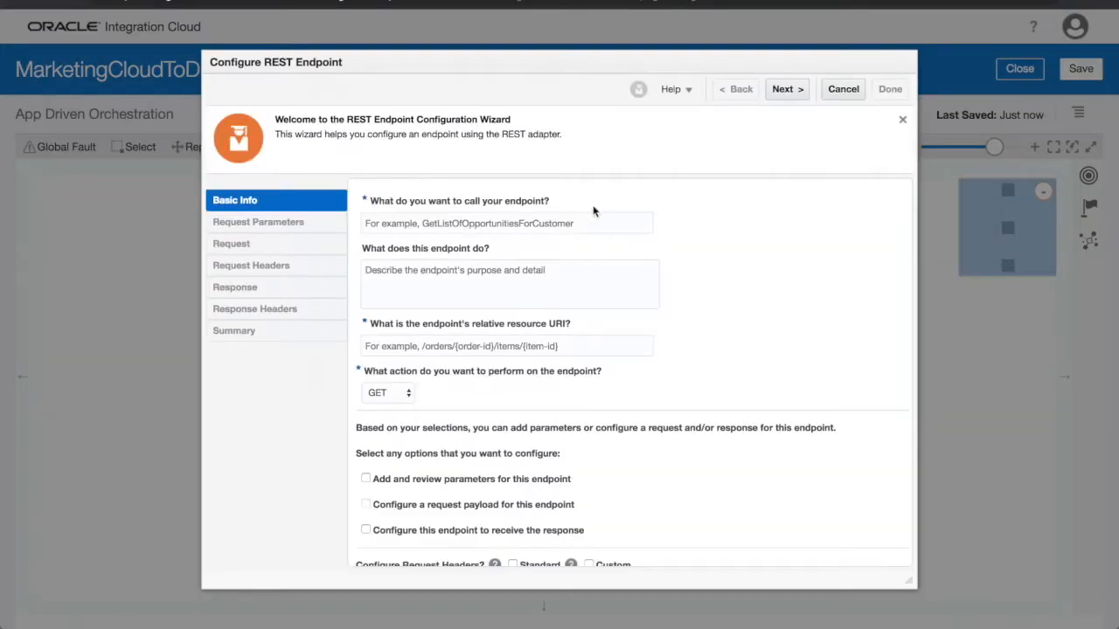
left_click(587, 222)
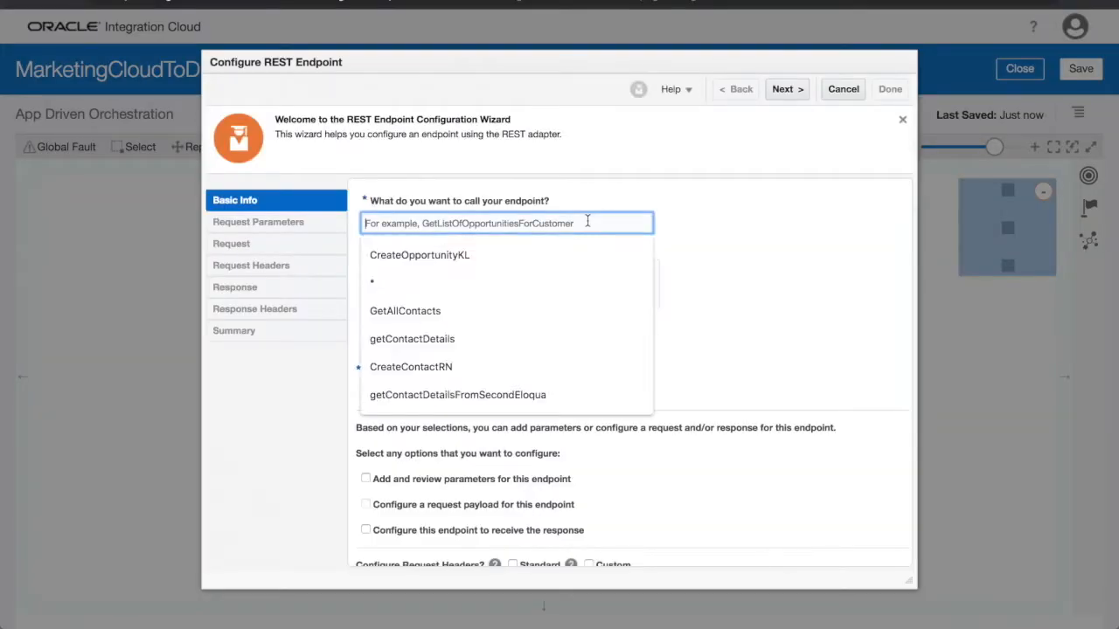
type("addContact")
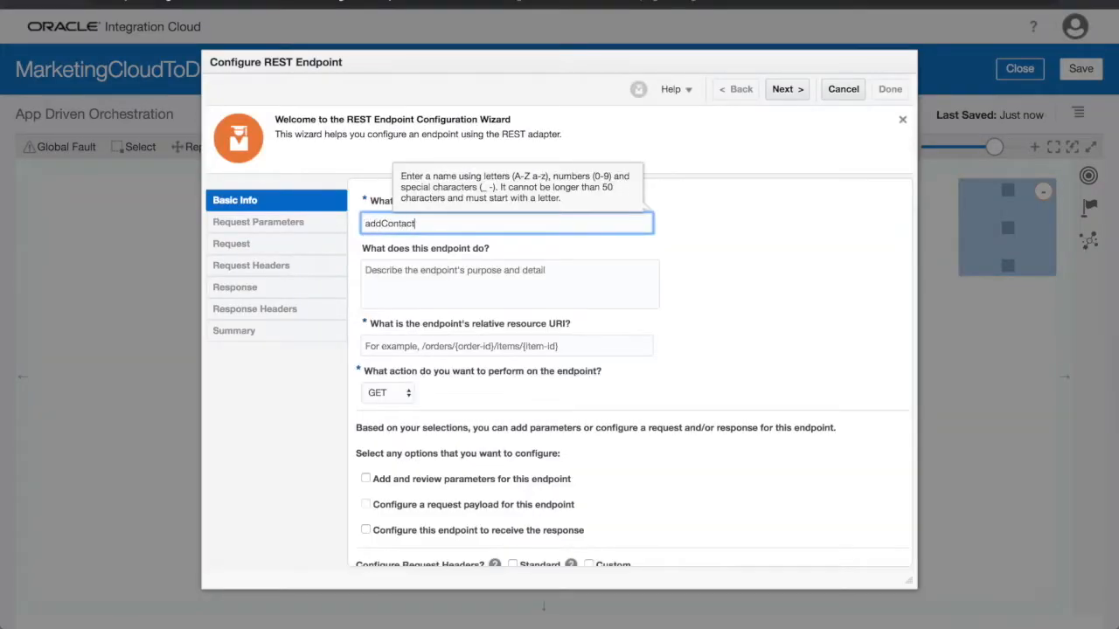
type("ToEloqua")
Set the addContactToEloqua endpoint to POST with a request payload and the relative resource URI /callEl.
left_click(396, 397)
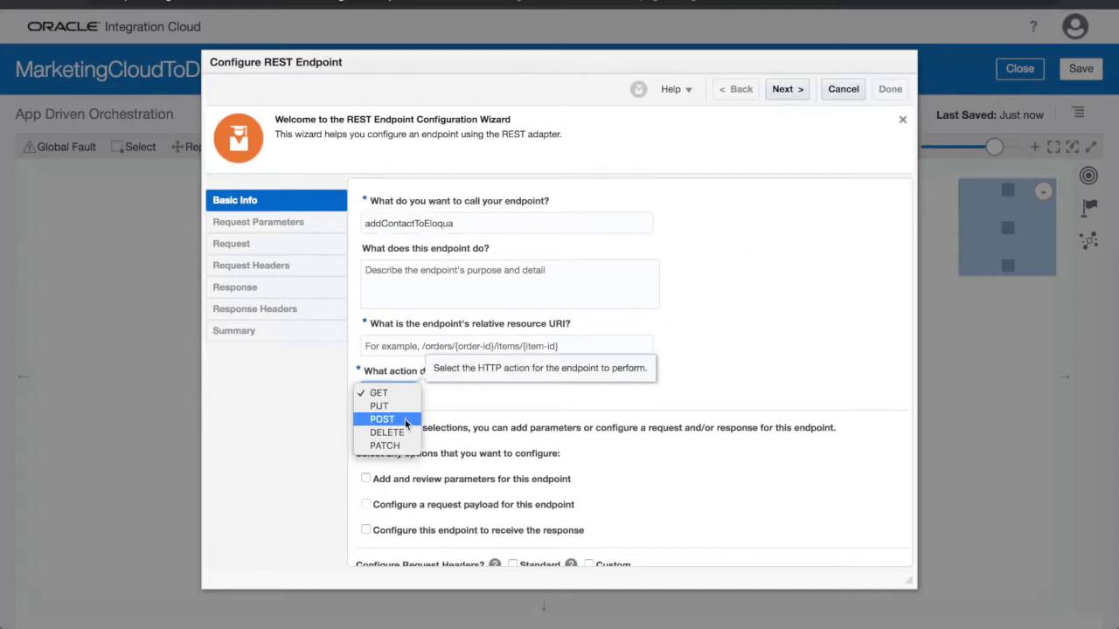
left_click(385, 419)
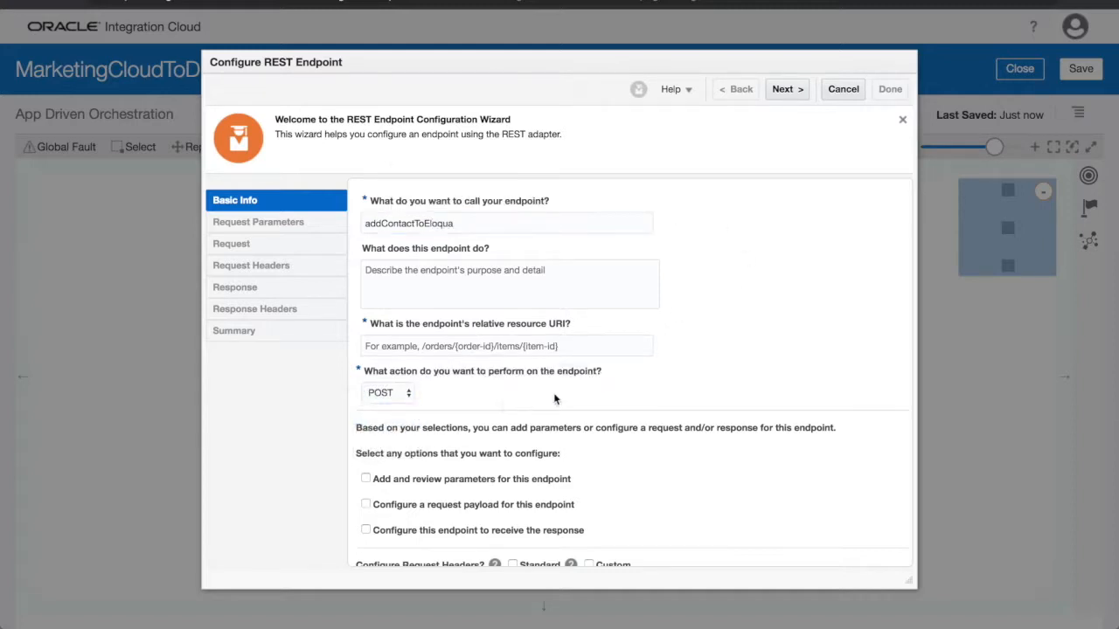
left_click(367, 505)
scroll(645, 466, "down", 1)
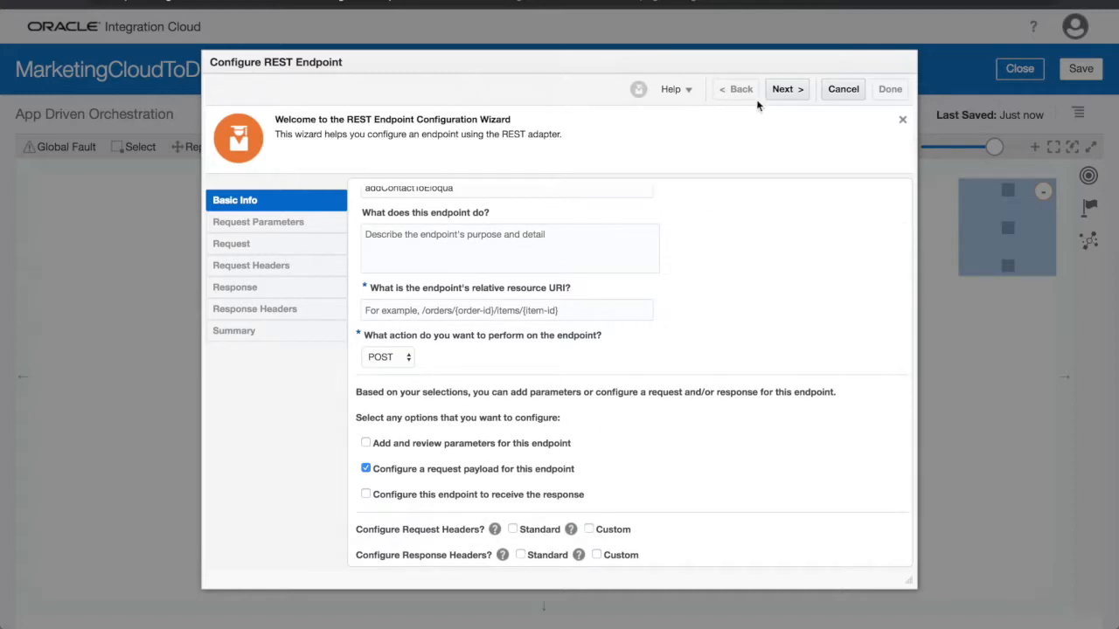
left_click(641, 309)
type("/")
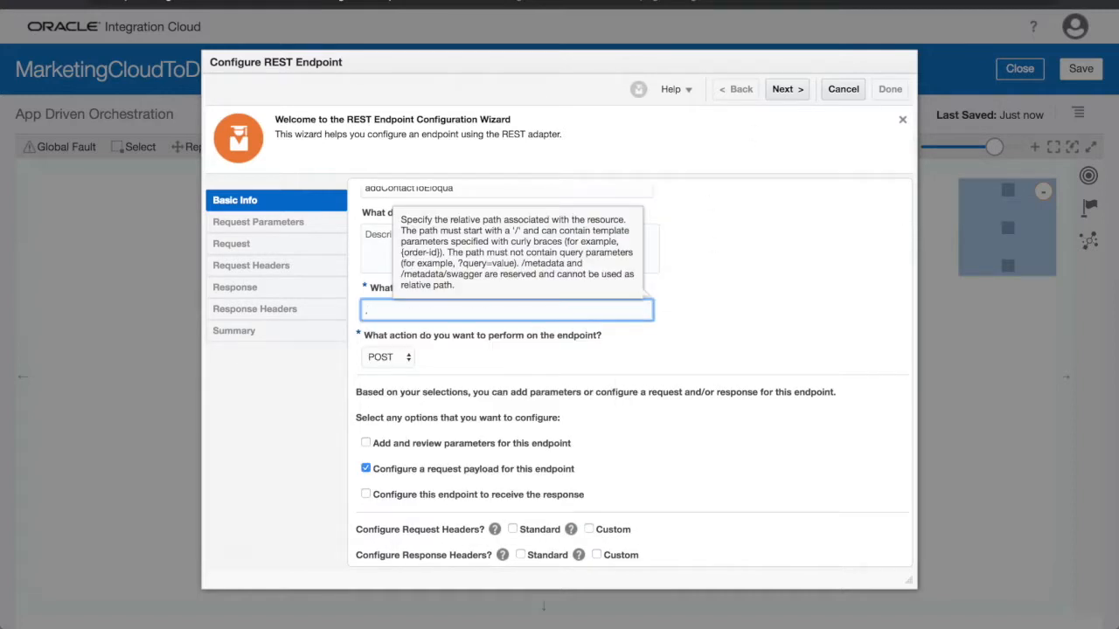
type("callElo")
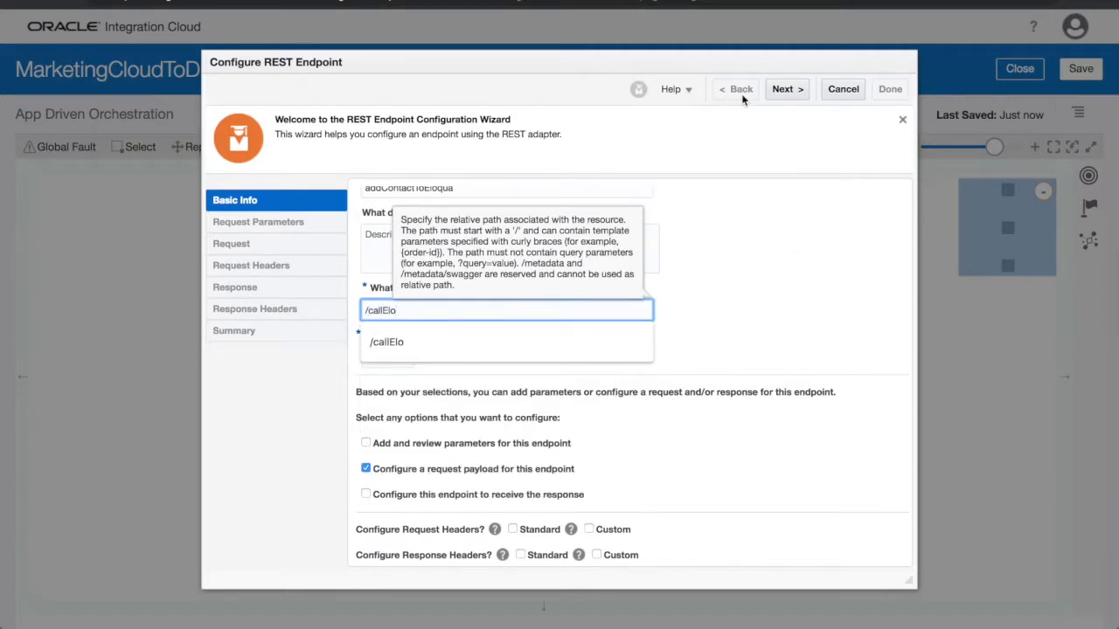
left_click(787, 89)
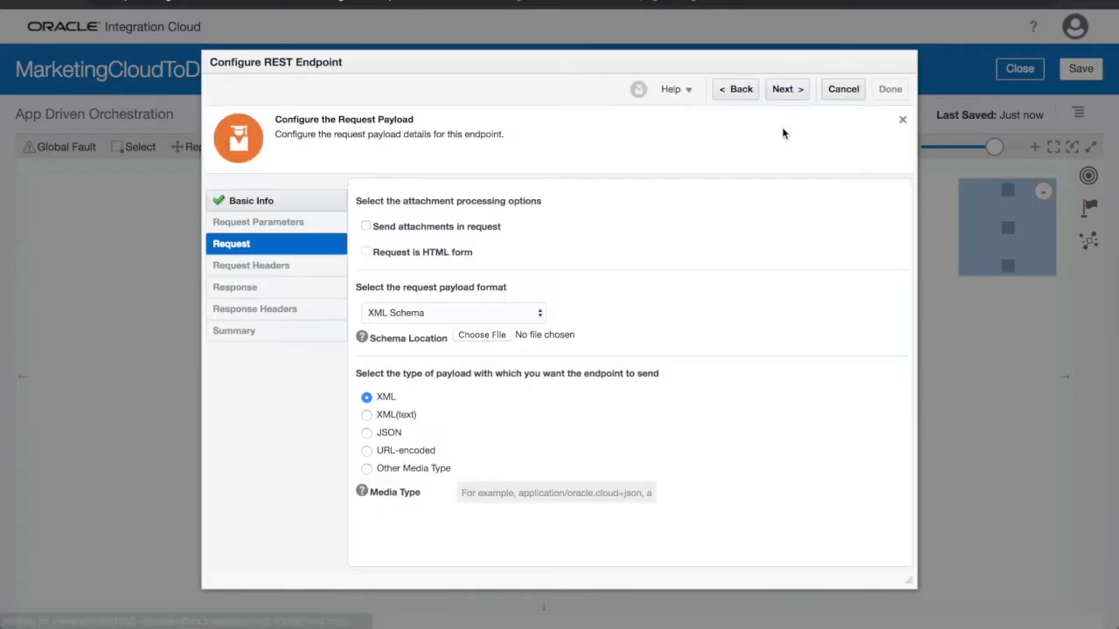
Define addContactToEloqua's request payload from the inline contact JSON sample and finish the endpoint configuration.
left_click(453, 313)
left_click(464, 324)
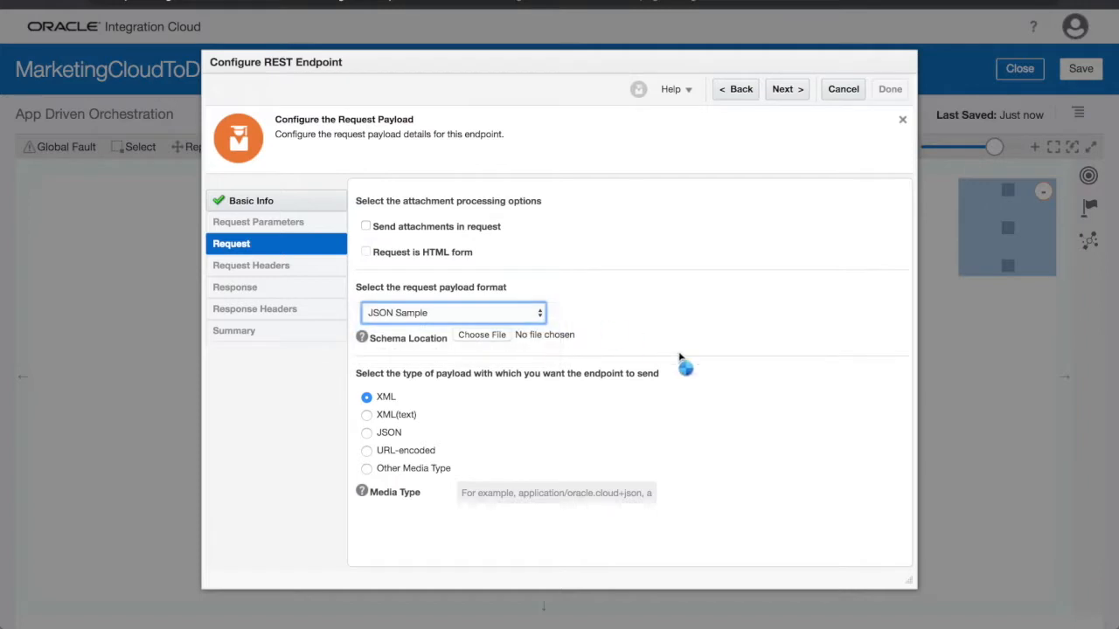
left_click(771, 341)
left_click(425, 236)
key("ctrl+v")
left_click(420, 543)
left_click(784, 91)
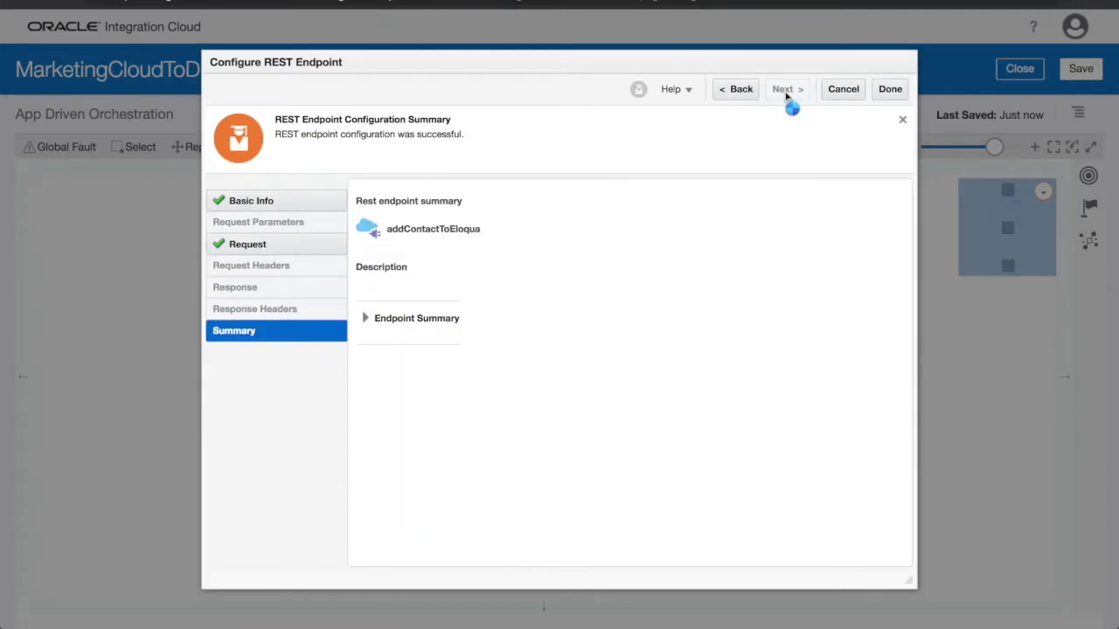
left_click(879, 89)
left_click(543, 385)
left_click(581, 346)
left_click(483, 439)
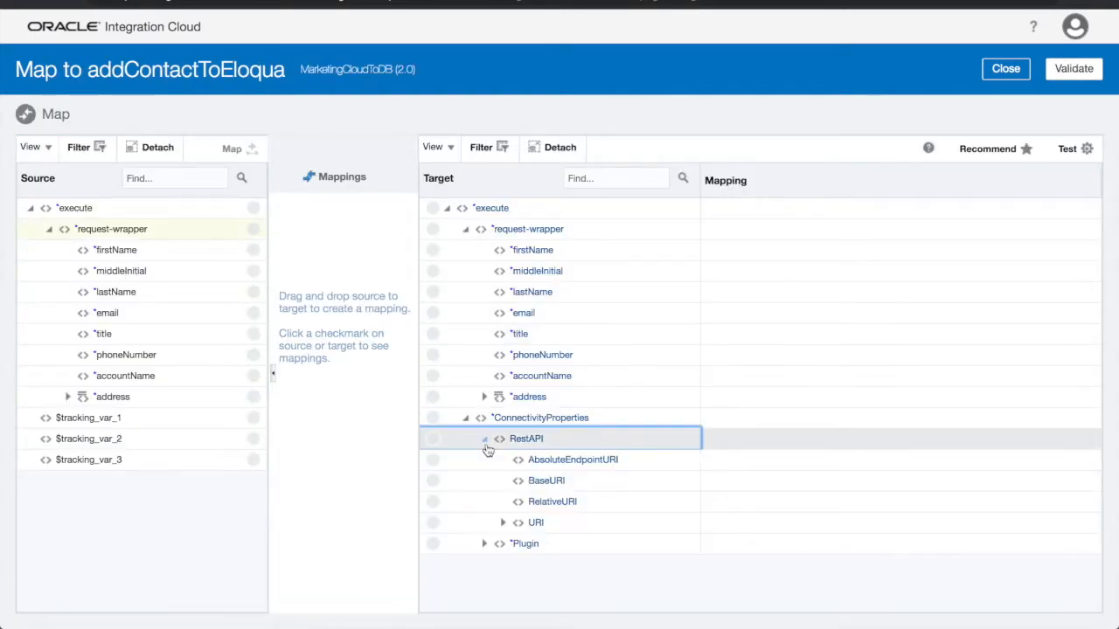
left_click(549, 482)
left_click(528, 203)
type("https://secure.p03.eloqua.com/")
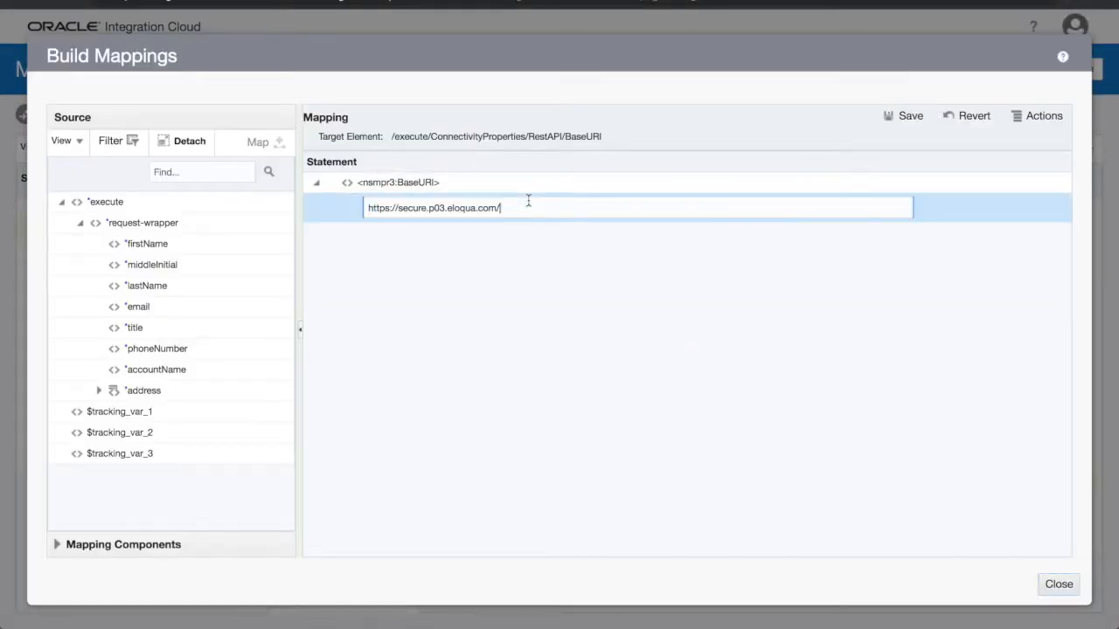
left_click(901, 115)
left_click(1059, 584)
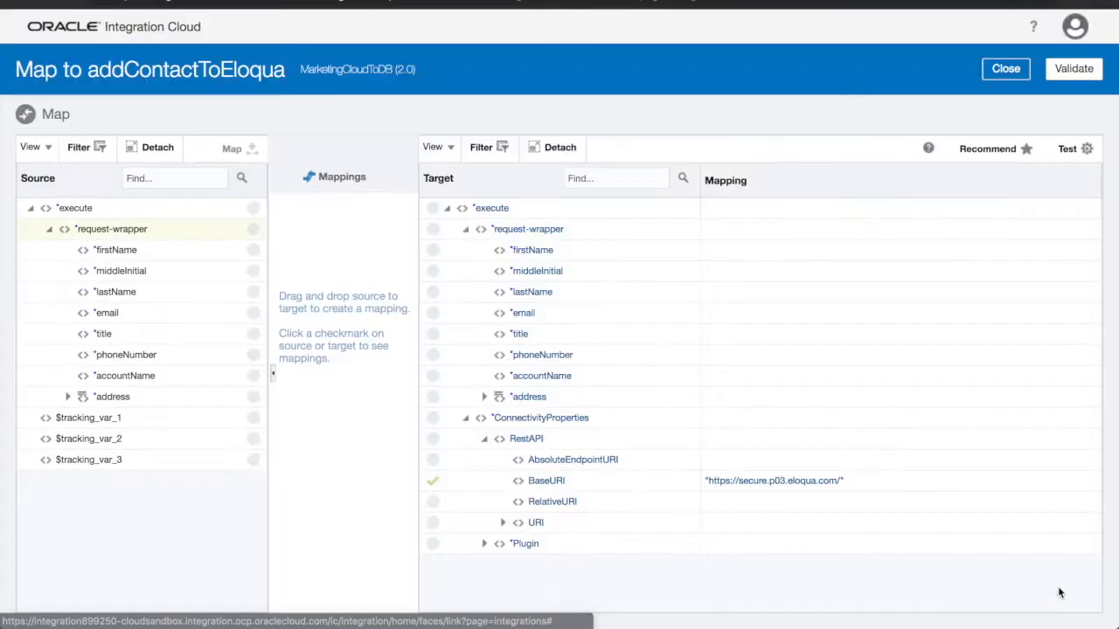
Set the target RelativeURI mapping to /api/REST/1.0/data/contacts and save it.
left_click(566, 502)
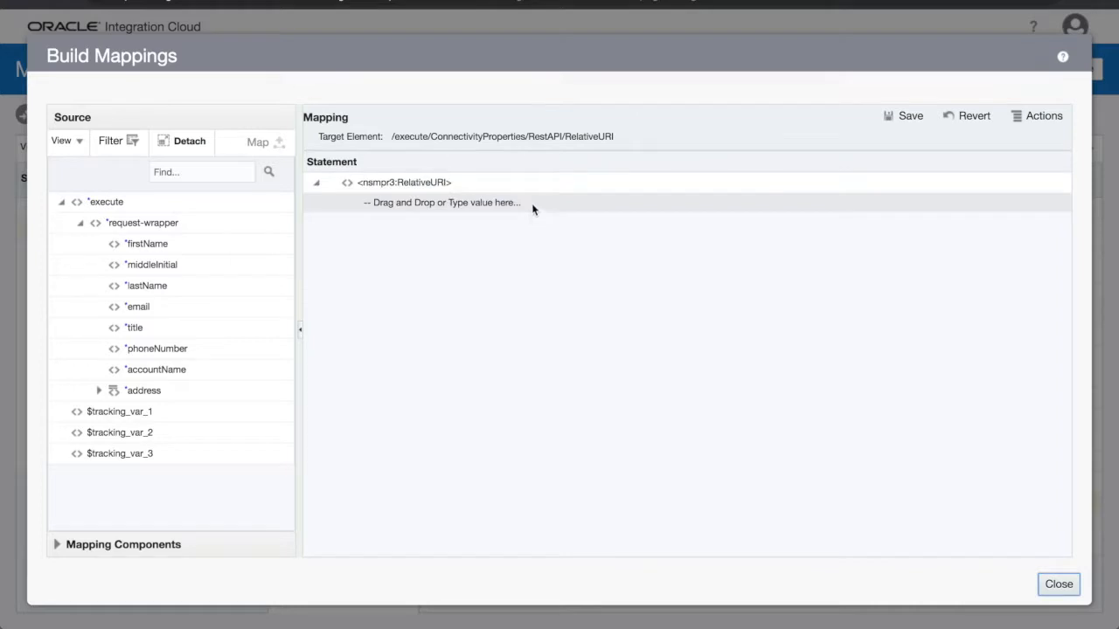
left_click(532, 208)
type("/api/REST/1.0/data/contacts")
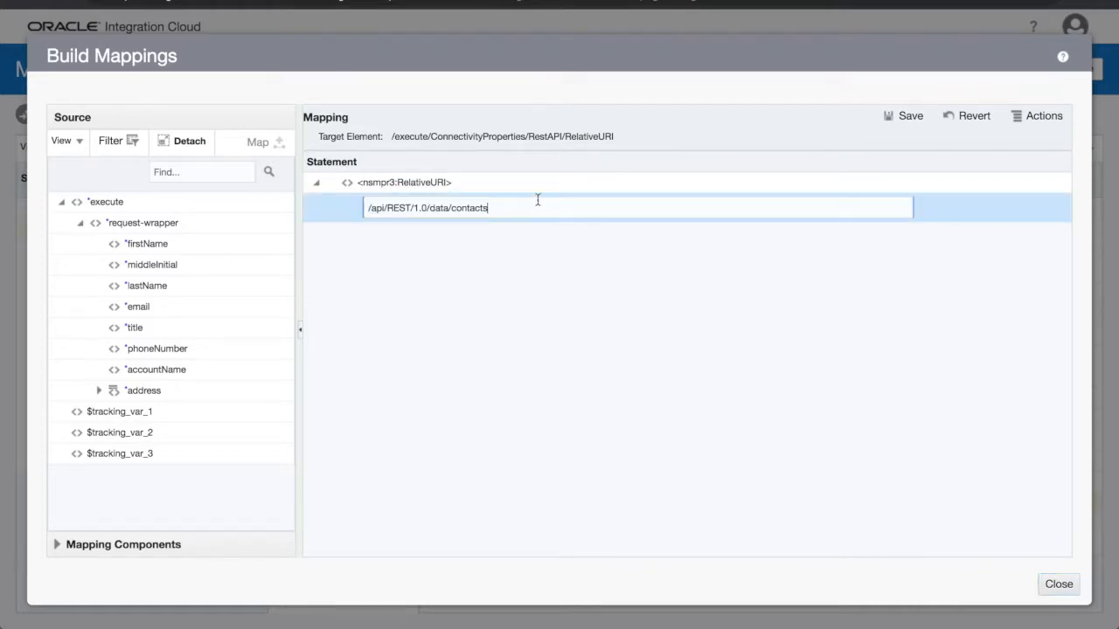
left_click(892, 119)
left_click(1053, 591)
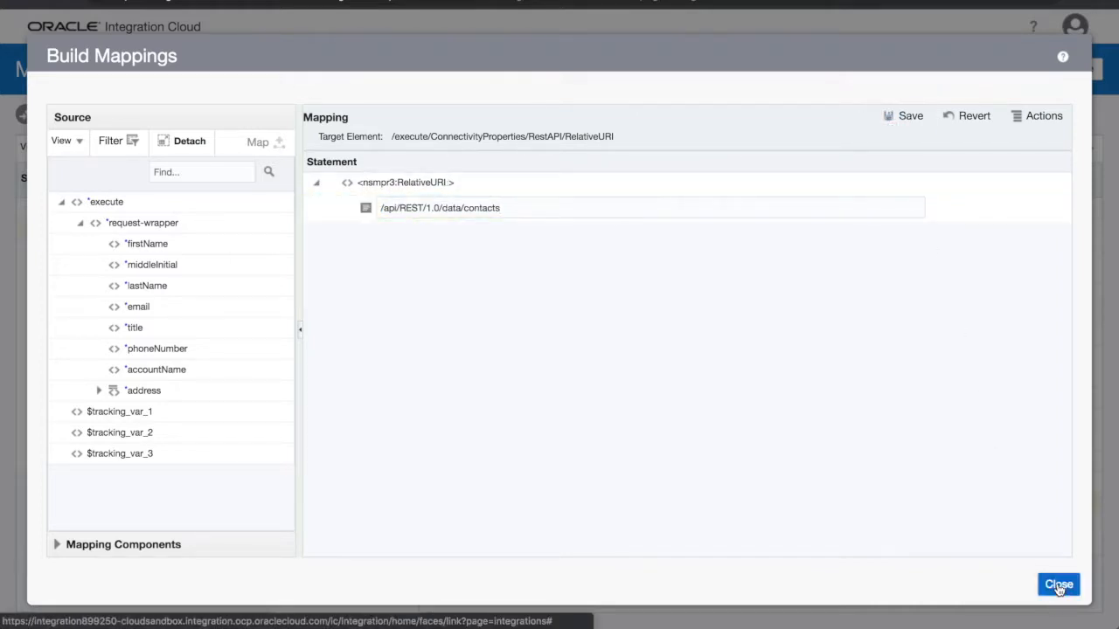
Map the source address1, address2, city, country, state and zipCode to the matching addContactToEloqua request fields and validate the map.
left_click_drag(254, 420, 433, 397)
left_click_drag(253, 439, 432, 418)
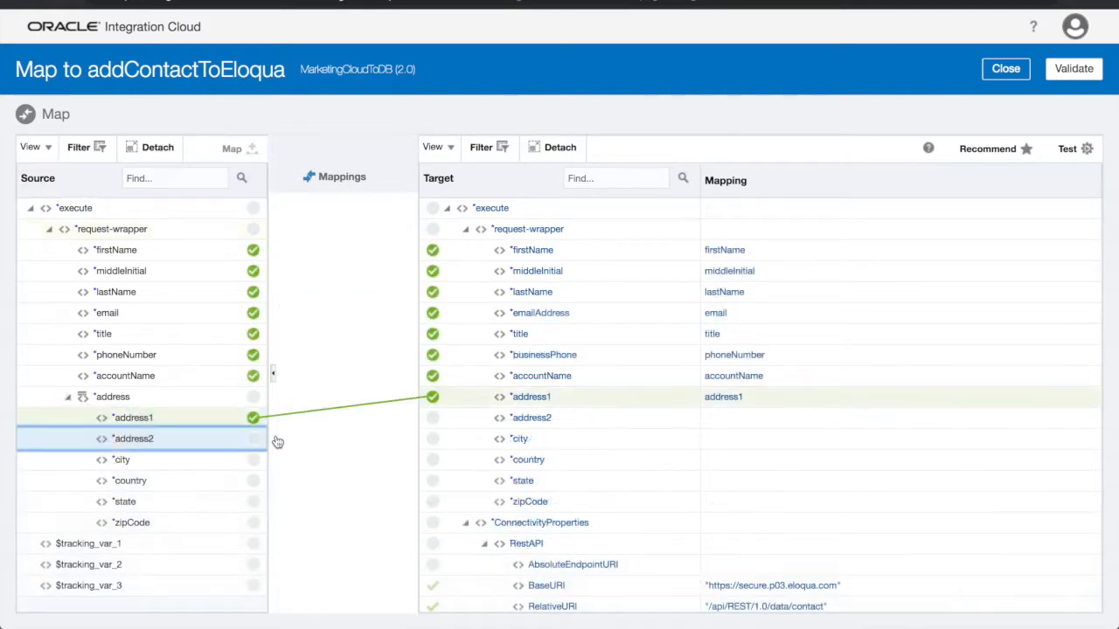
left_click_drag(254, 460, 433, 439)
left_click_drag(254, 481, 433, 460)
left_click_drag(254, 502, 432, 481)
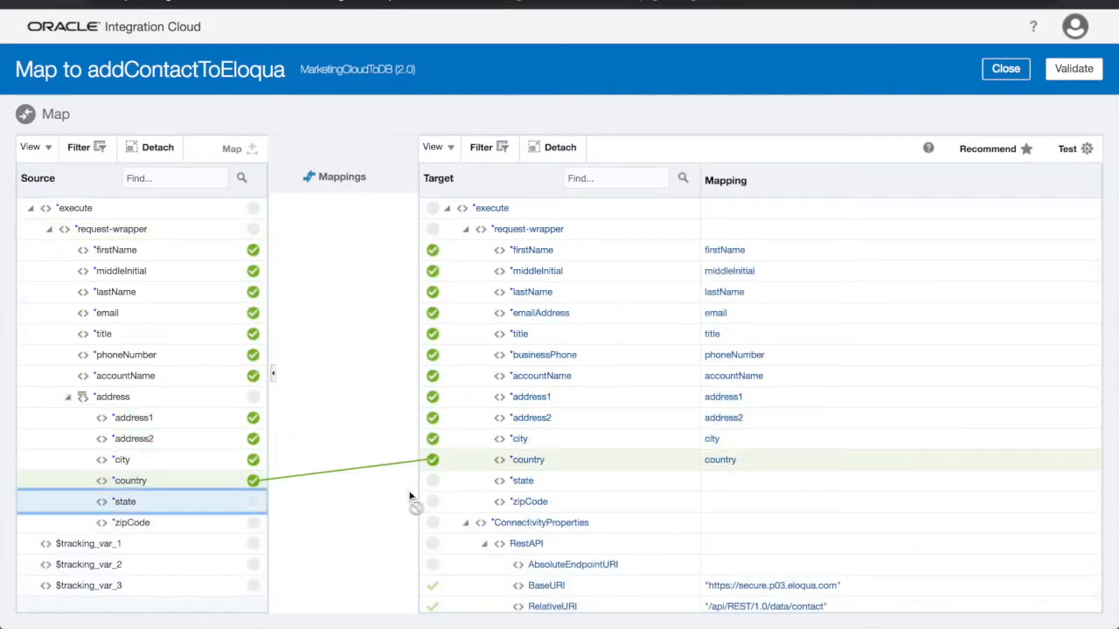
left_click_drag(254, 523, 433, 502)
left_click(1073, 68)
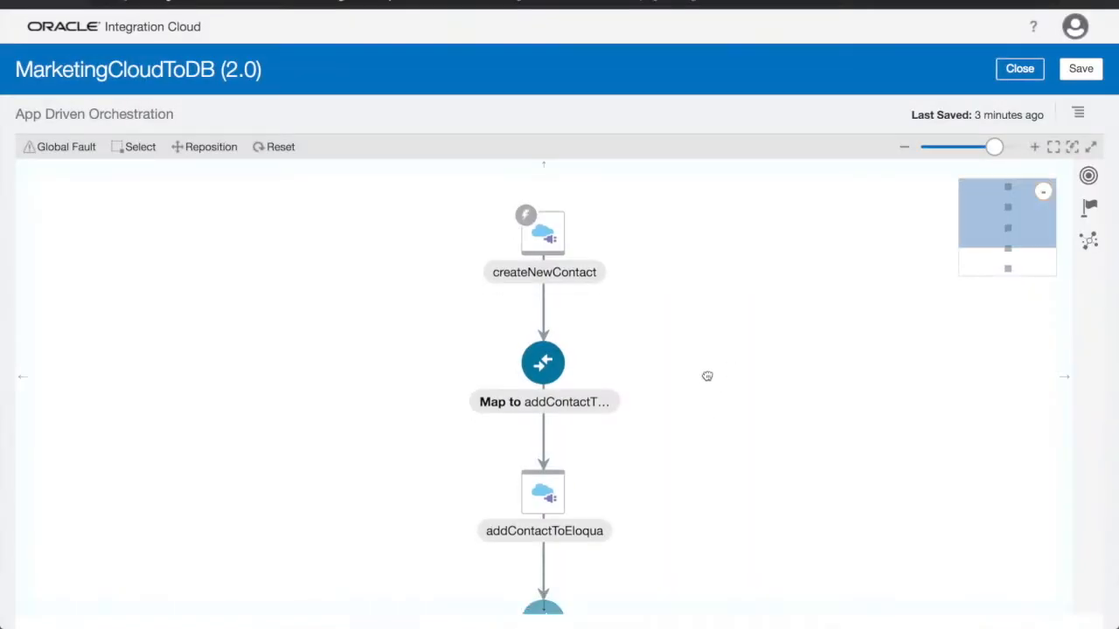
Add an Oracle database invoke directly after addContactToEloqua and name its endpoint updateDB.
scroll(707, 375, "down", 3)
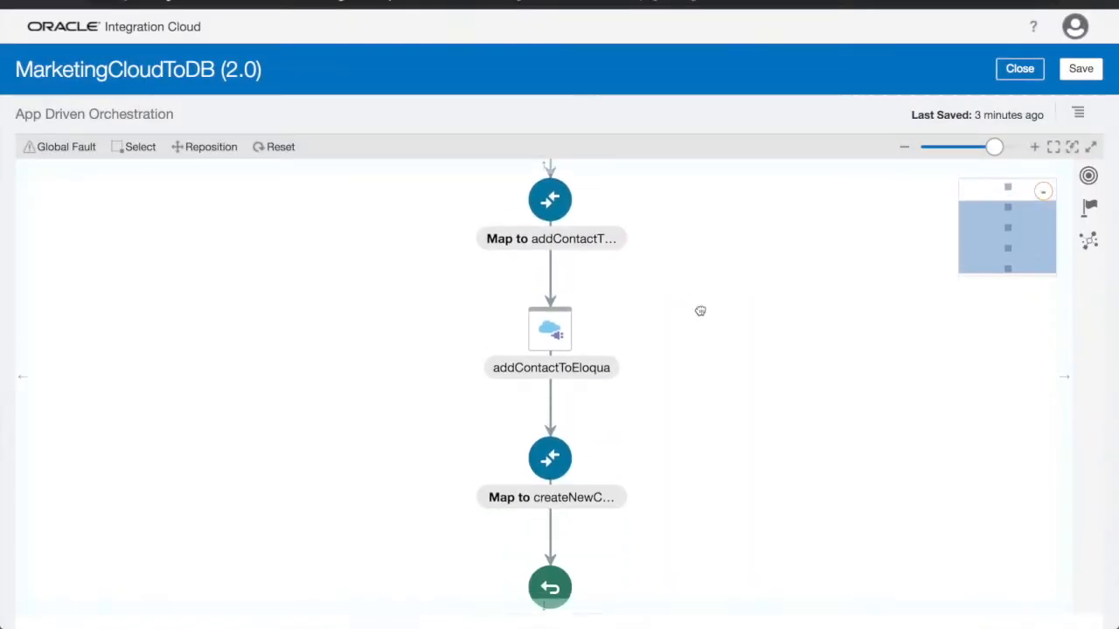
left_click(506, 451)
left_click(584, 425)
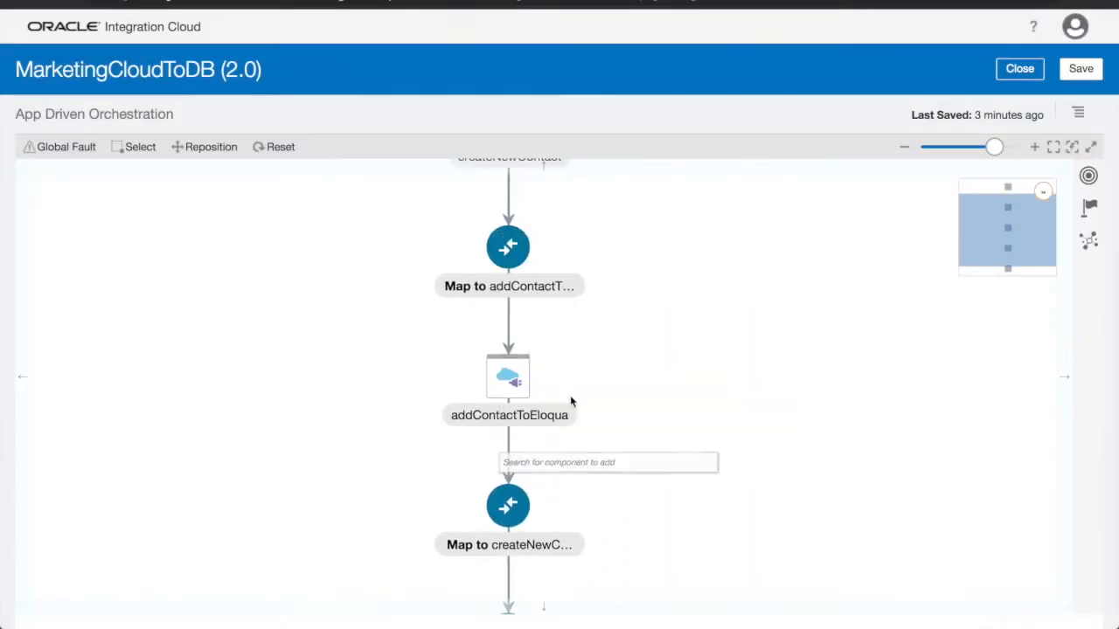
left_click(628, 223)
type("updates the DB")
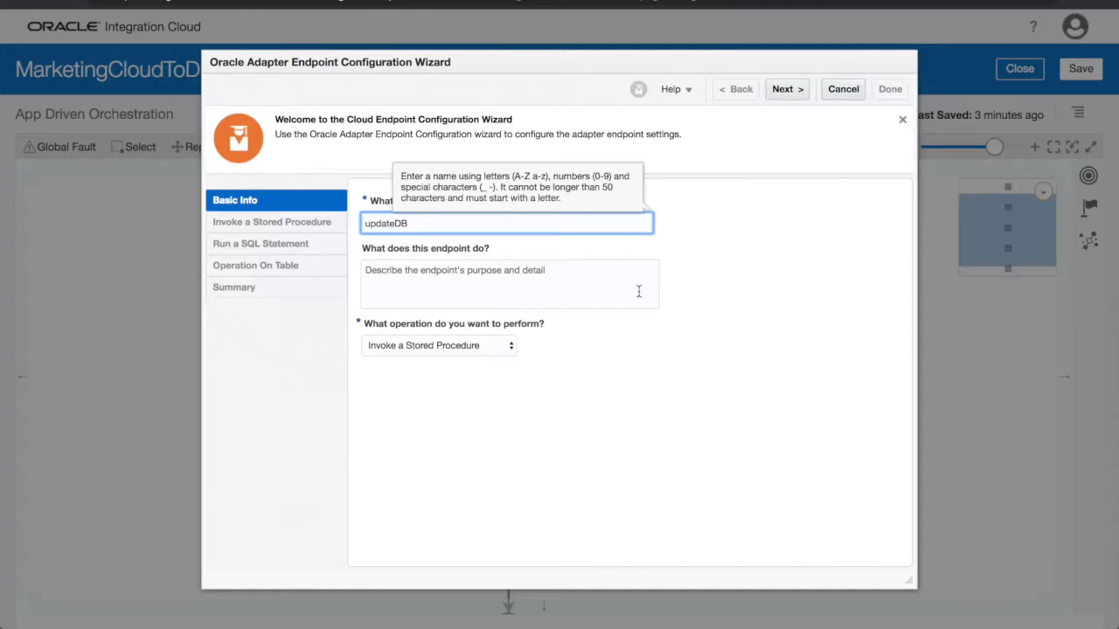
Describe the endpoint as "This endpoint updates the DB upon creation of a new contact in the Marketing Cloud" and choose the table operation.
left_click(637, 286)
type("This endpoint updates the DB upon creation of a new contact in the Marketing Cloud")
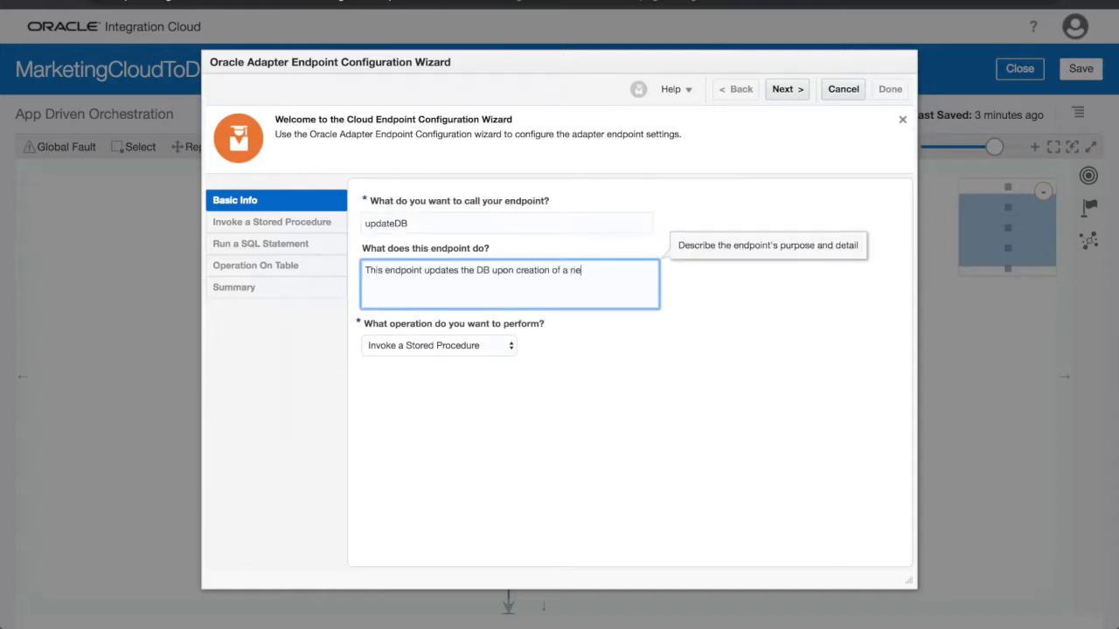
left_click(507, 346)
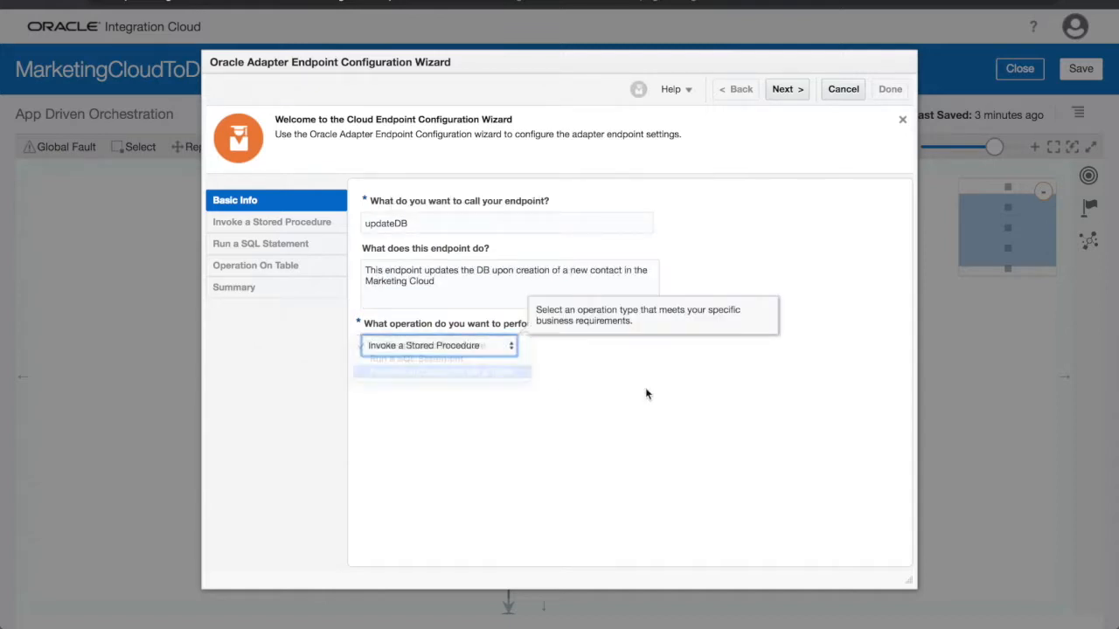
left_click(441, 372)
left_click(787, 89)
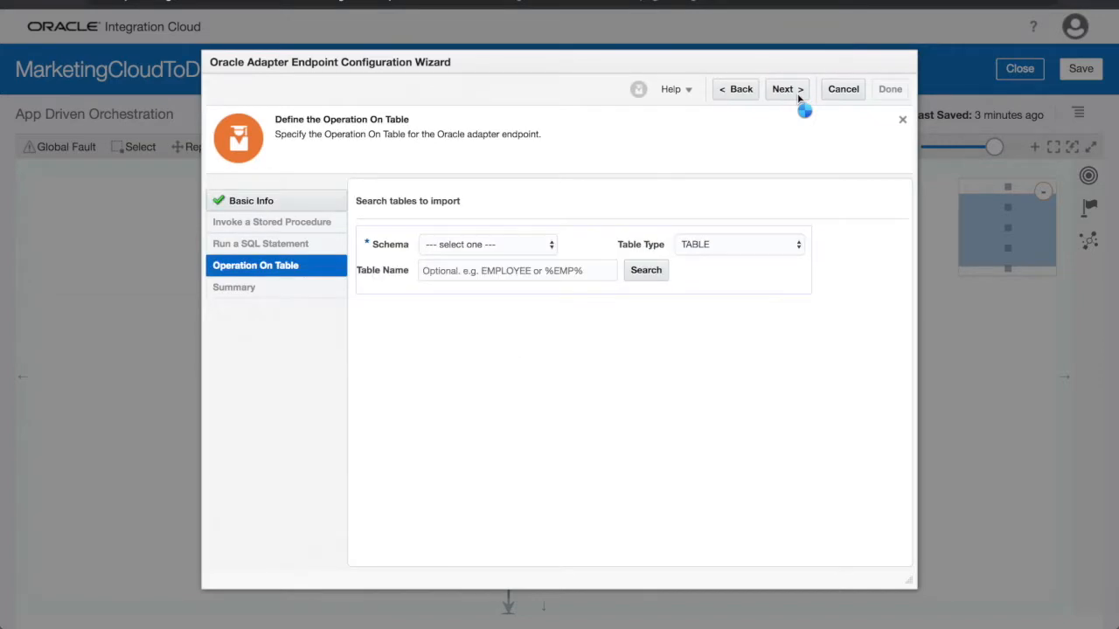
Search the SYS schema for the CONTACTS table.
left_click(488, 243)
left_click(446, 600)
left_click(516, 271)
type("CONTACT")
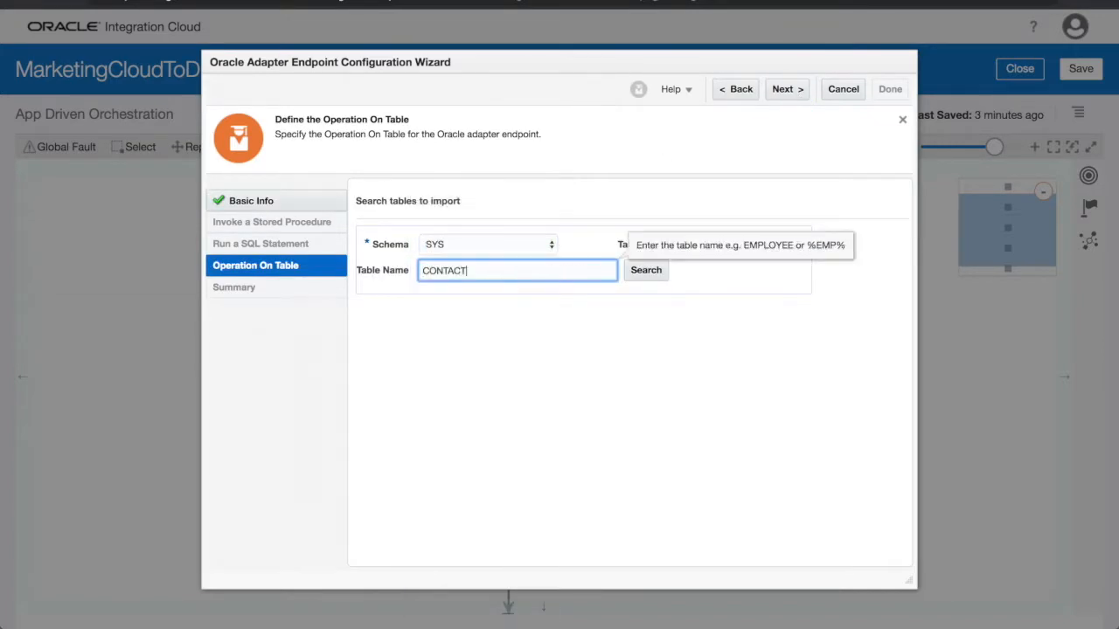
type("S")
left_click(661, 271)
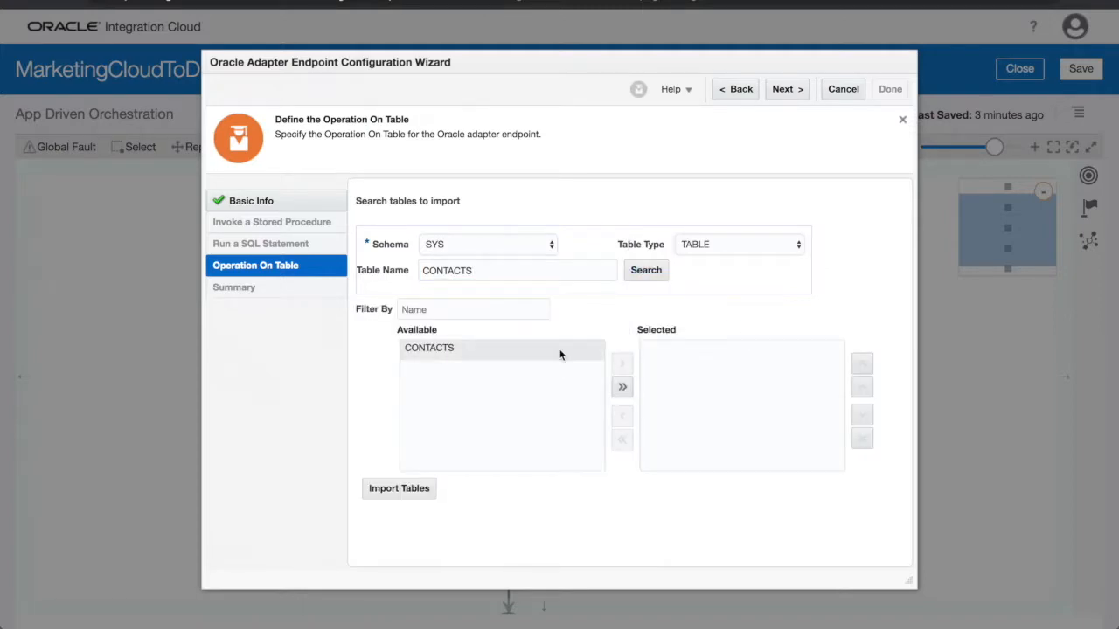
Import CONTACTS as the parent table for the insert operation and finish the updateDB endpoint configuration.
left_click(561, 348)
left_click(621, 363)
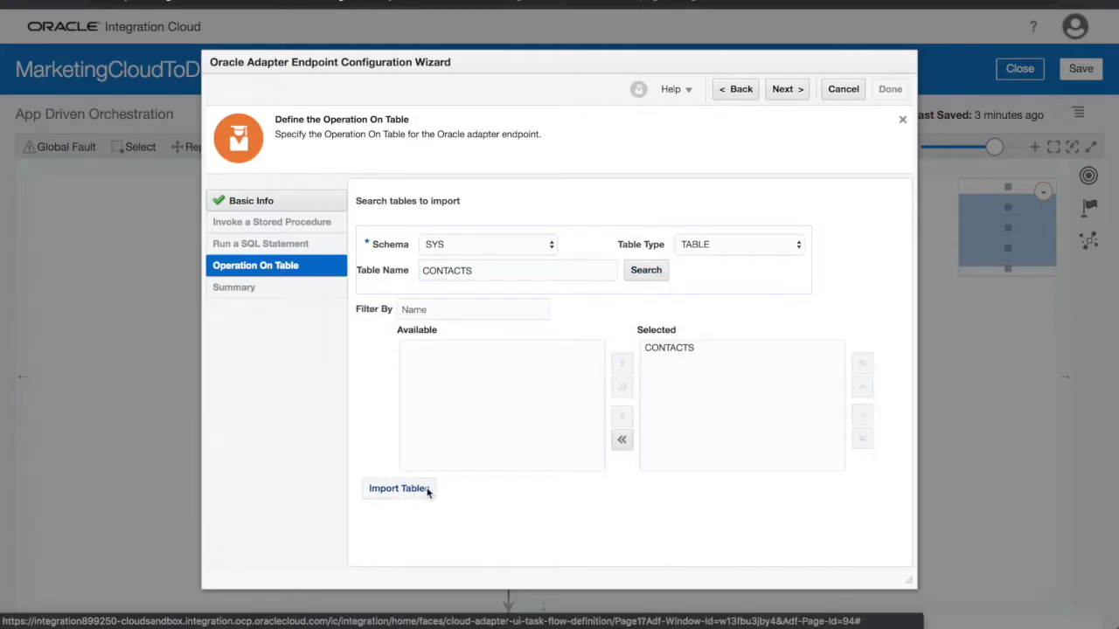
left_click(398, 489)
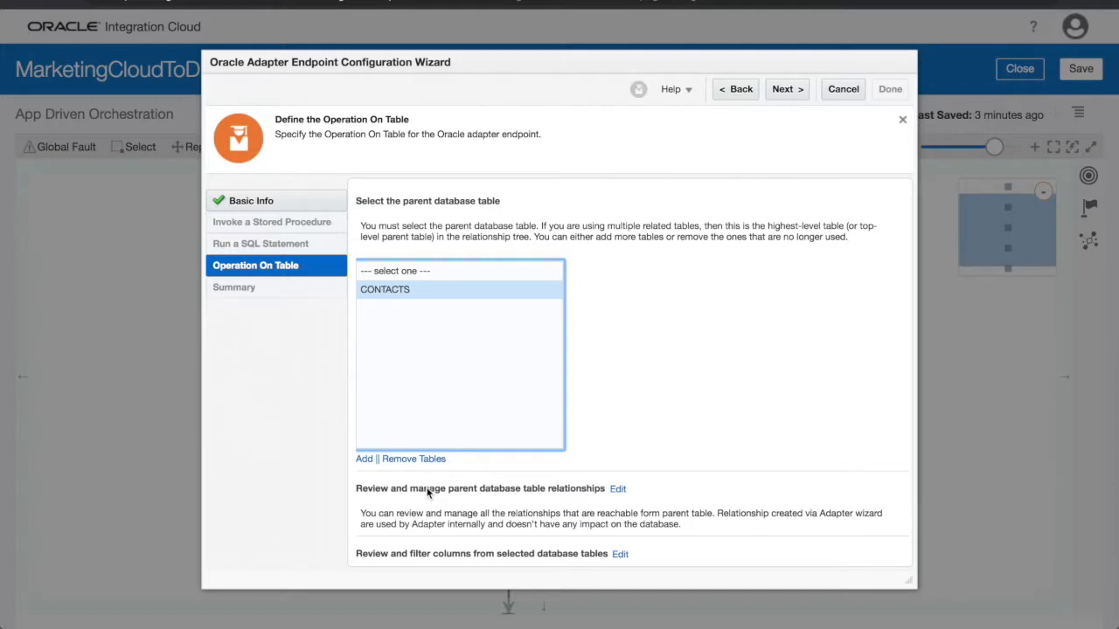
left_click(784, 91)
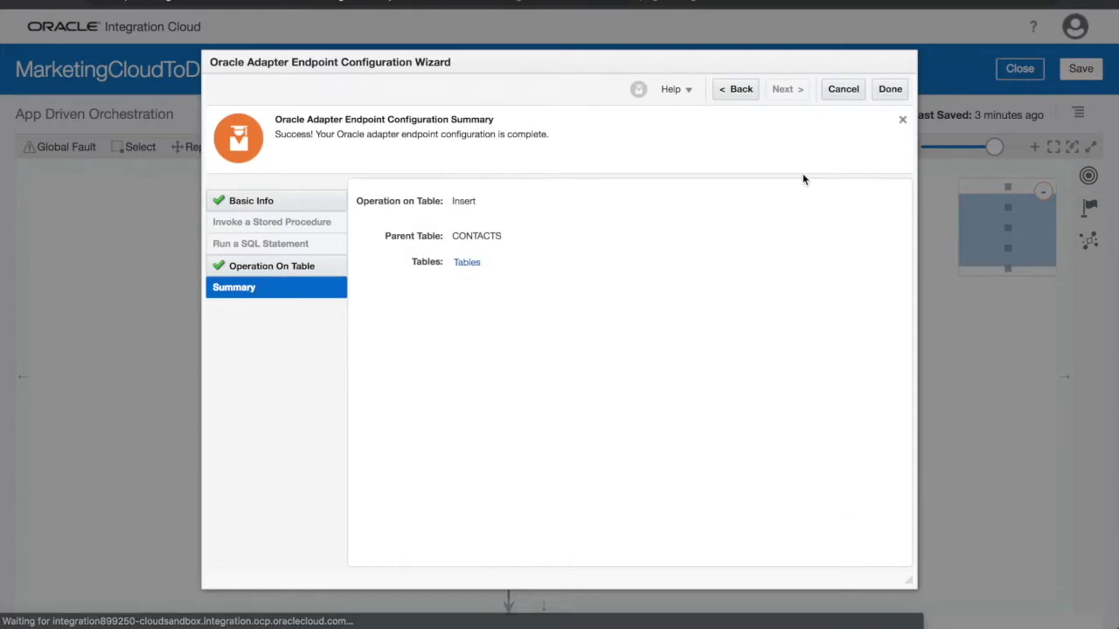
left_click(890, 89)
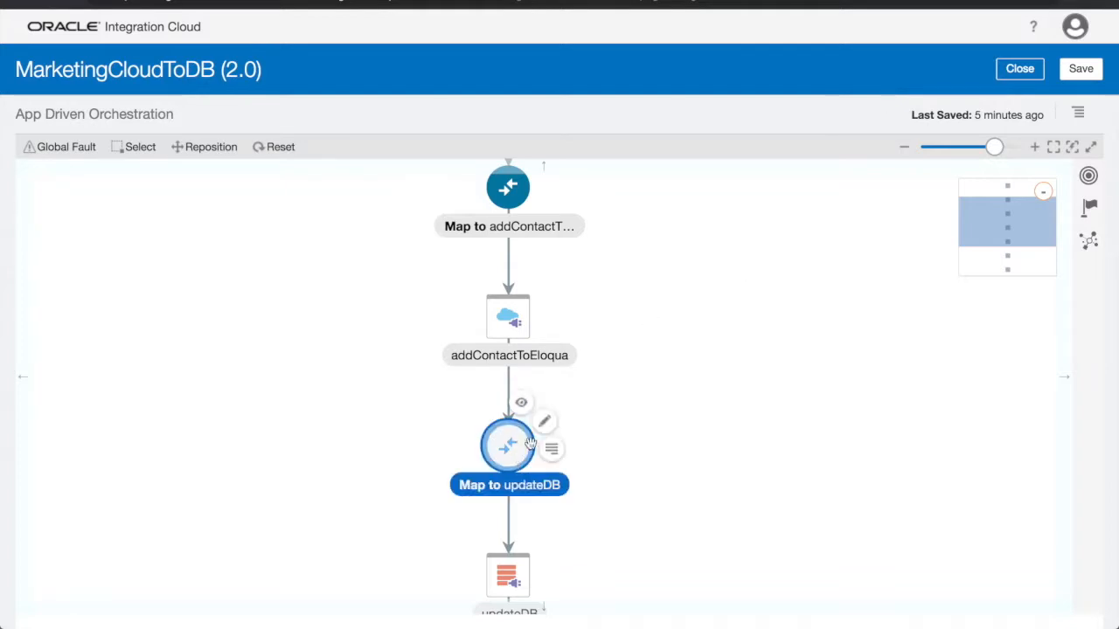
In the map to updateDB, map firstName, lastName, email, phoneNumber, title and accountName to firstname, lastname, email, phone, title and company.
left_click(546, 432)
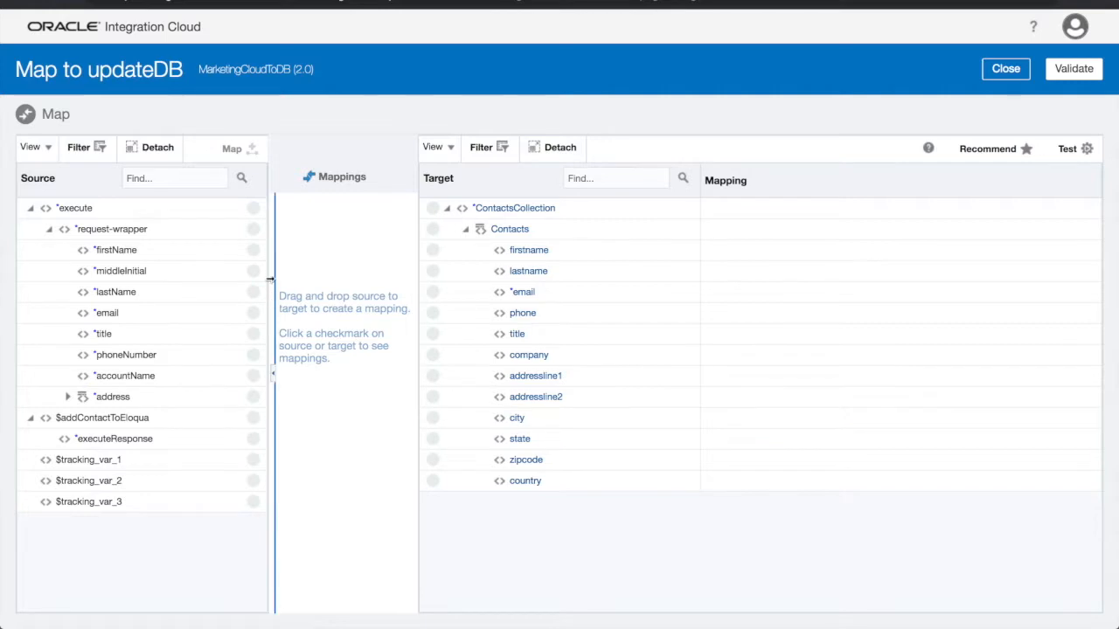
left_click_drag(253, 250, 434, 251)
left_click_drag(253, 293, 433, 272)
left_click_drag(253, 314, 434, 292)
left_click_drag(253, 355, 433, 314)
left_click_drag(253, 334, 434, 335)
left_click_drag(253, 376, 434, 355)
Expand the source address and map its fields to the matching Contacts address line, city, state and country columns.
left_click(68, 397)
left_click_drag(253, 419, 433, 377)
left_click_drag(253, 439, 433, 398)
left_click_drag(253, 461, 433, 418)
left_click_drag(254, 482, 433, 482)
left_click_drag(253, 502, 434, 439)
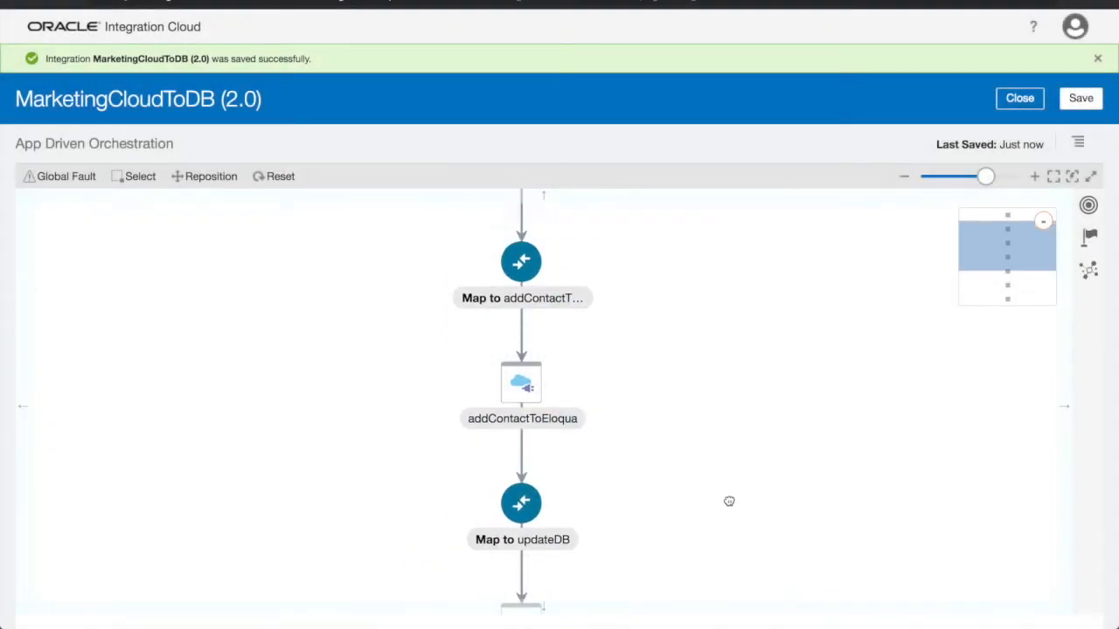
Close the integration editor and activate MarketingCloudToDB (2.0) with tracing enabled and payload included.
left_click_drag(729, 502, 731, 506)
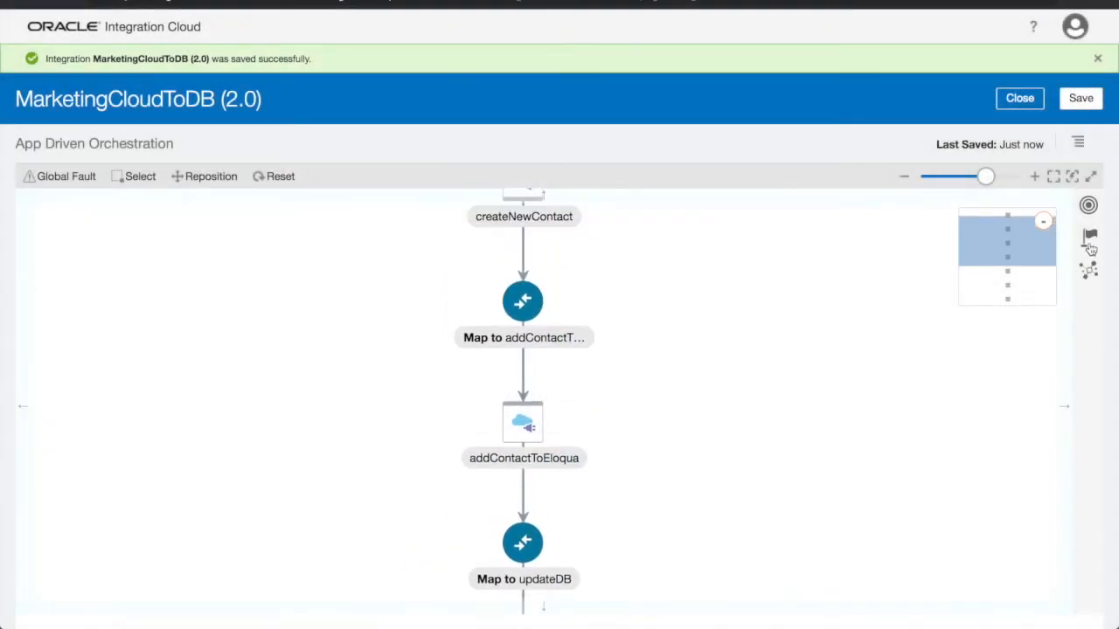
left_click(1037, 103)
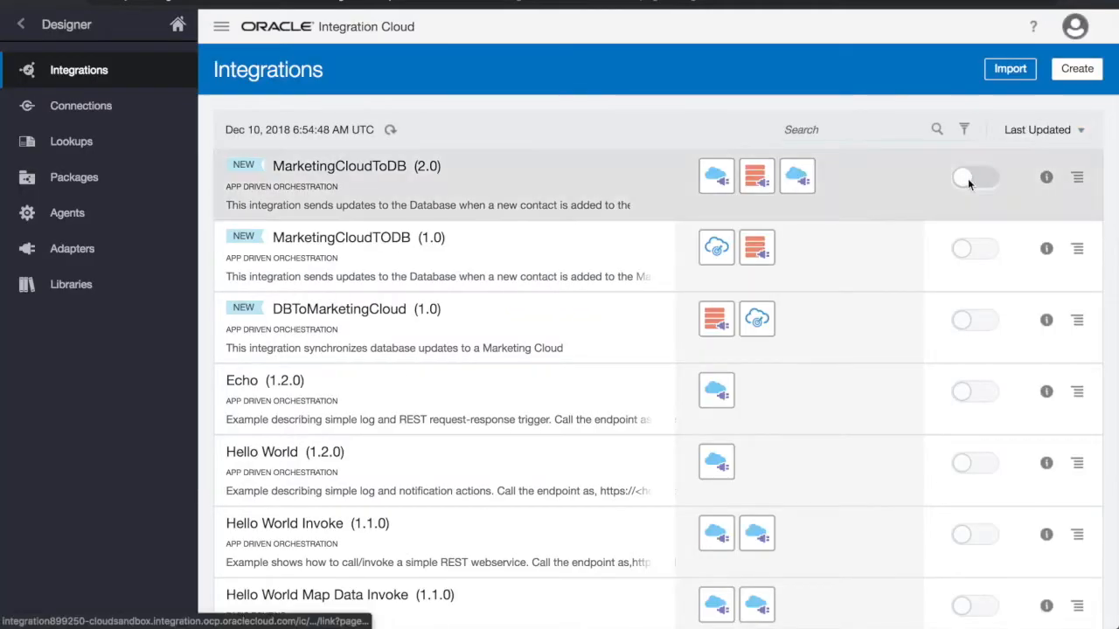
left_click(968, 181)
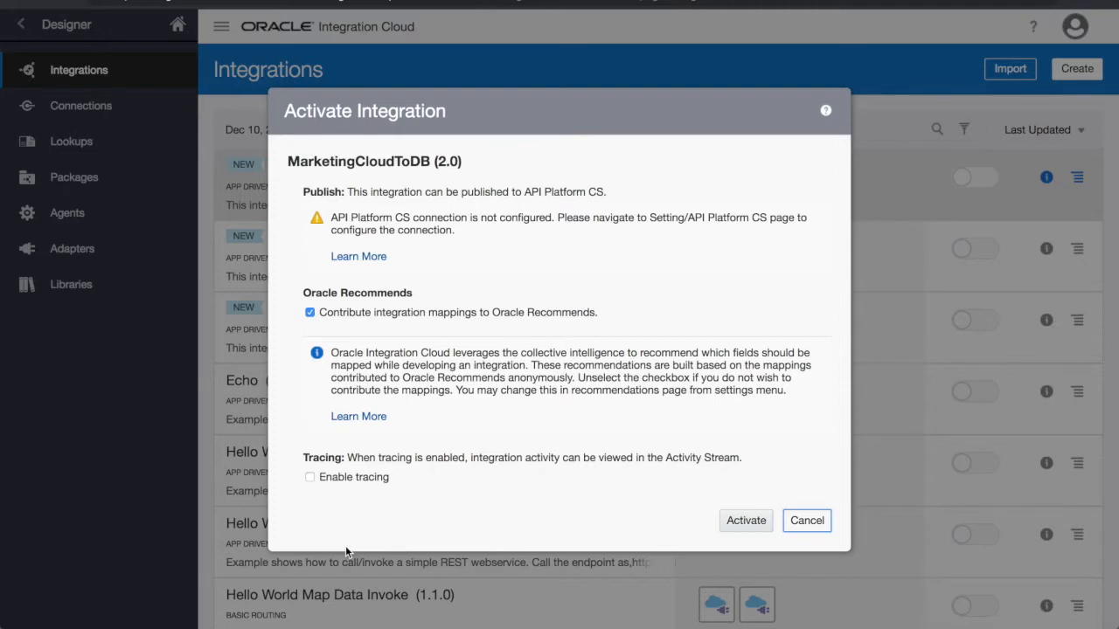
left_click(354, 477)
left_click(367, 496)
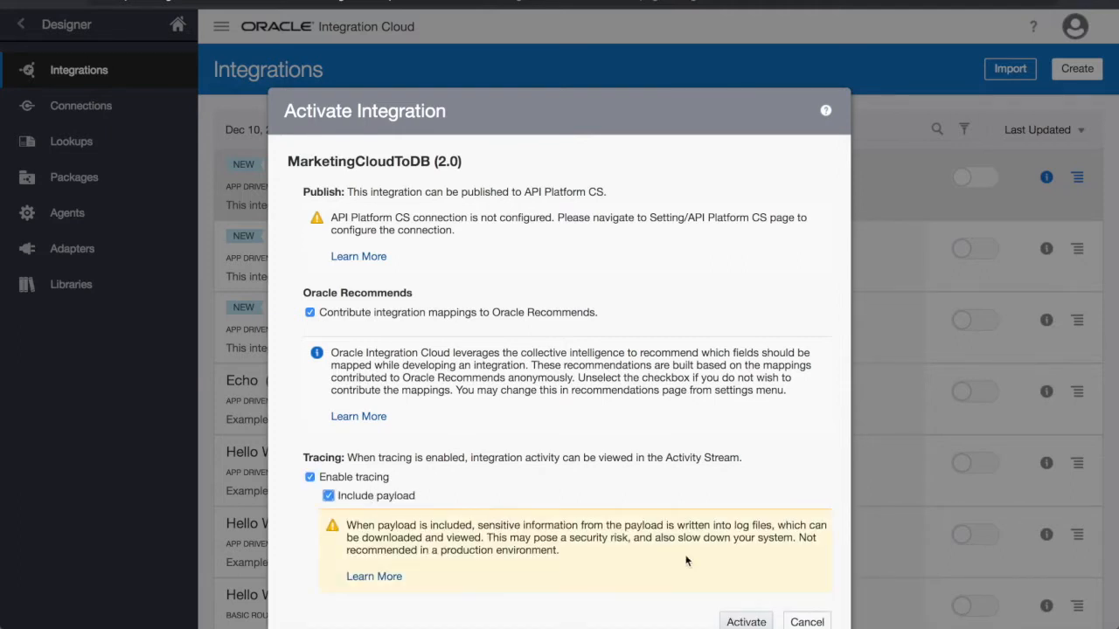
left_click(745, 622)
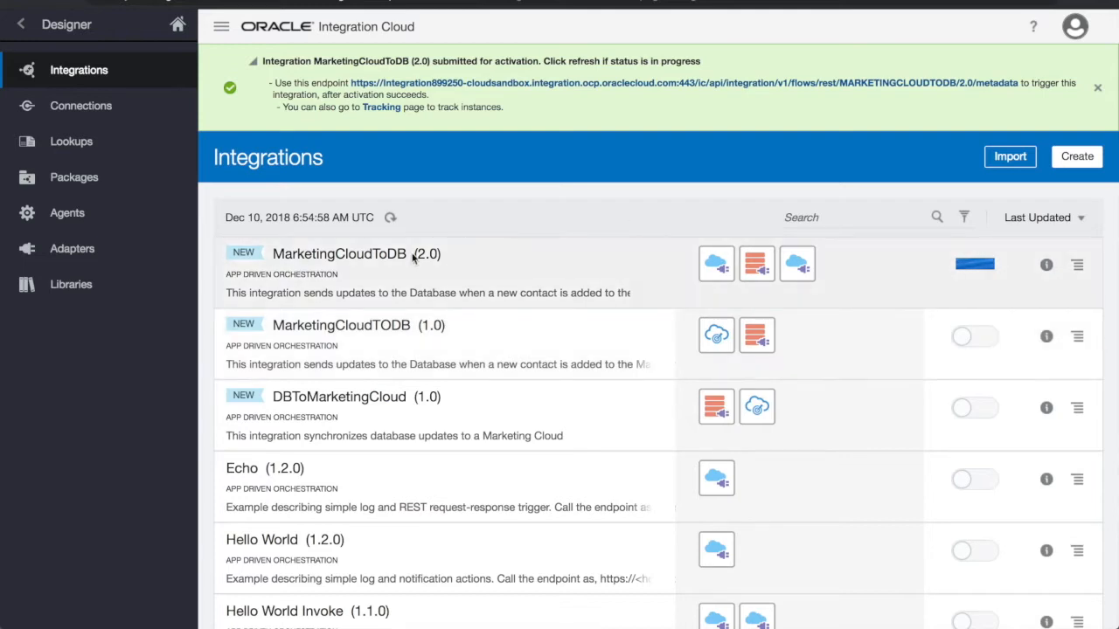
left_click(391, 218)
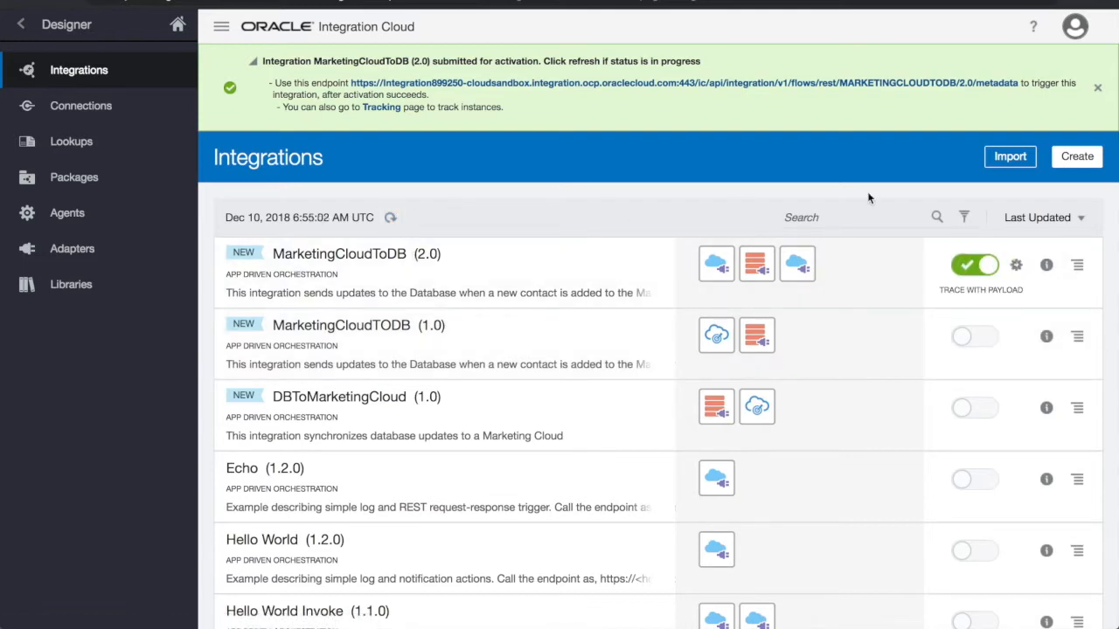
View the endpoint metadata page of the activated MarketingCloudToDB (2.0) integration.
left_click(1047, 265)
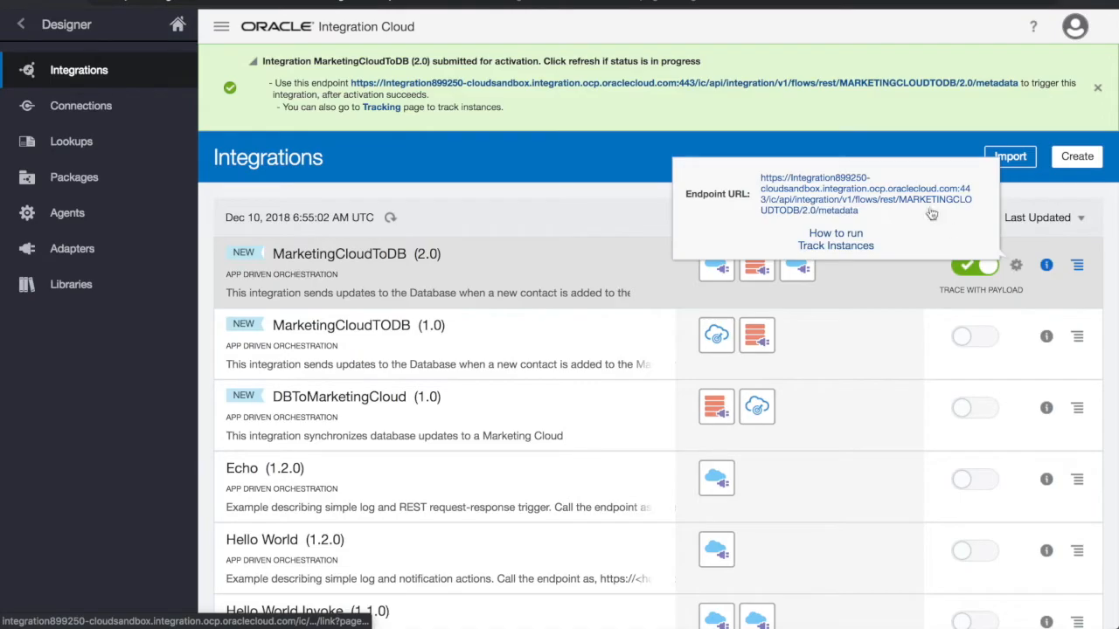
left_click(924, 203)
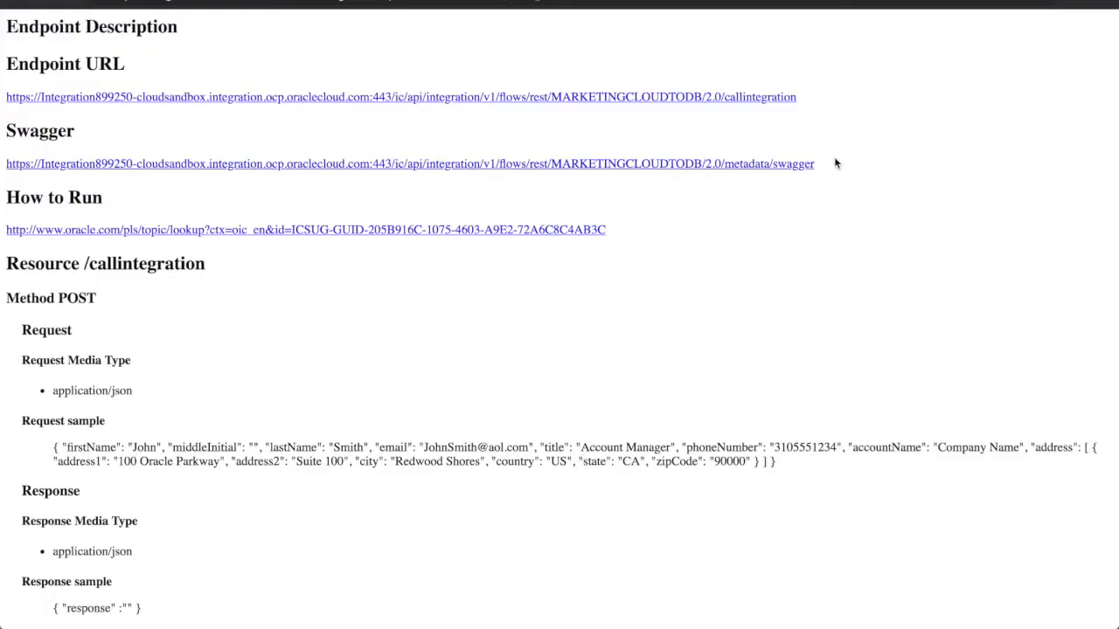
key("super+w")
Switch to Postman, review the raw JSON contact body, and send the POST request to the callintegration endpoint.
key("super+Tab")
key("super+Tab")
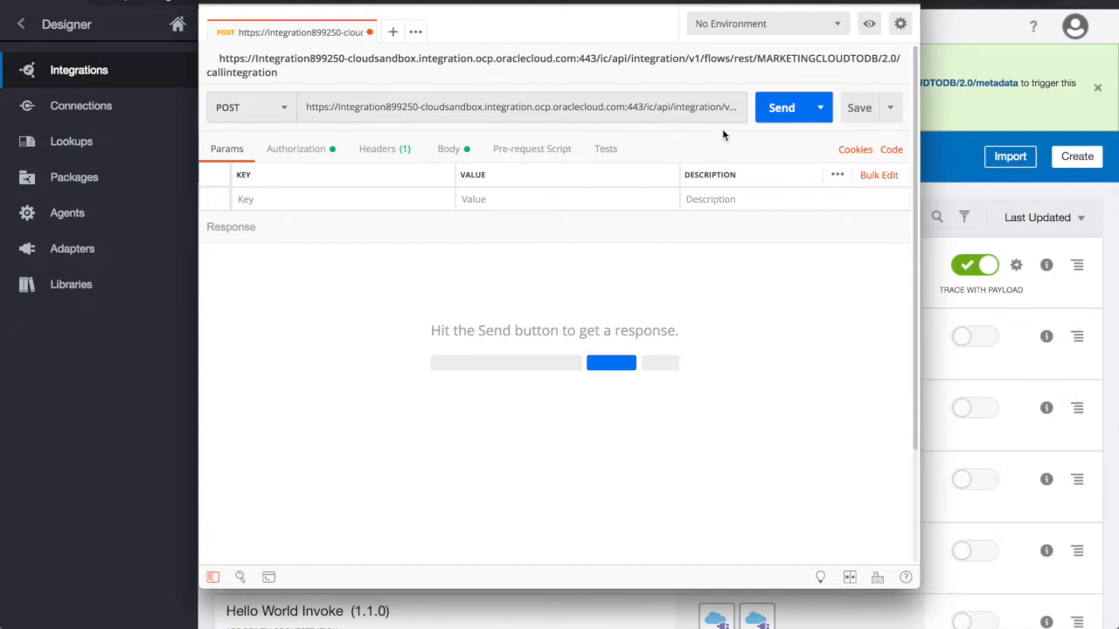
left_click(461, 149)
left_click(712, 341)
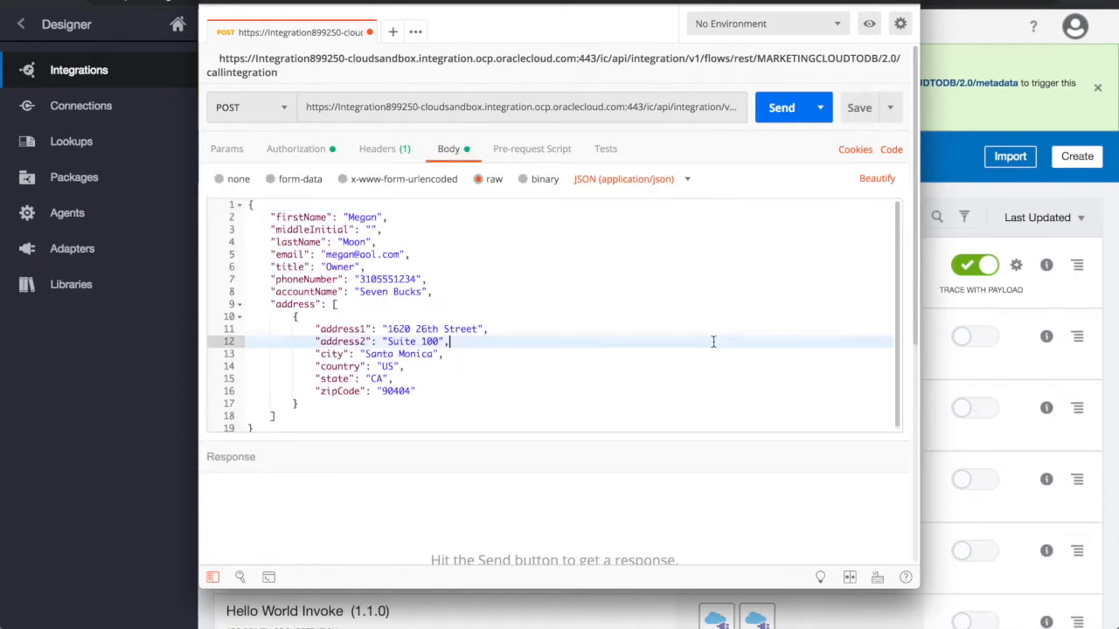
left_click(777, 110)
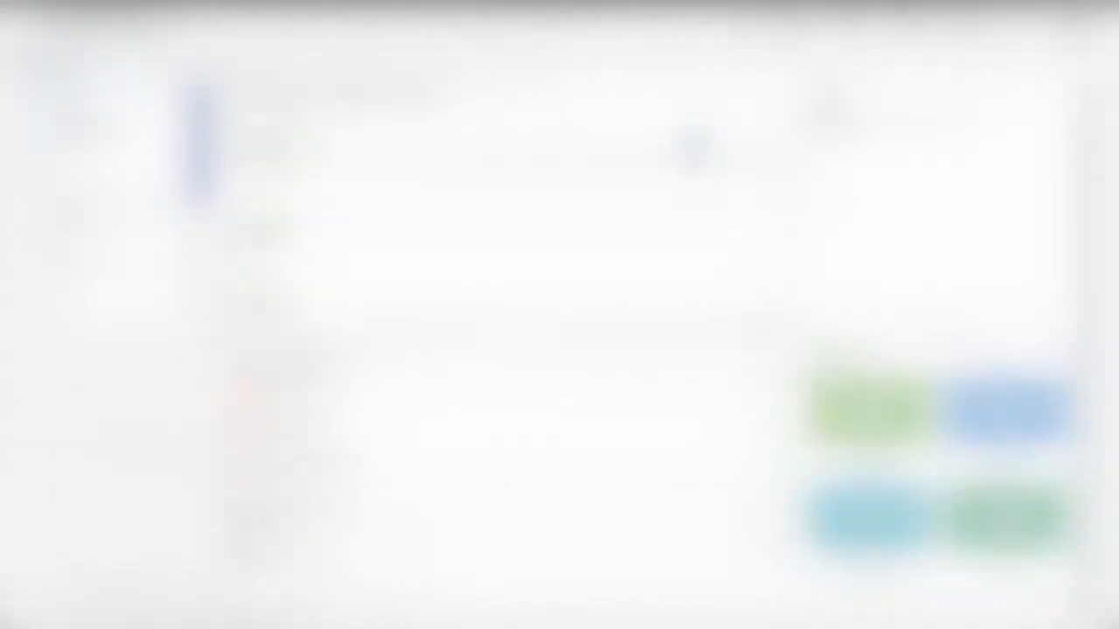
Switch to Eloqua and search the contacts overview for the new contact's full name, selecting the matching record.
left_click(913, 68)
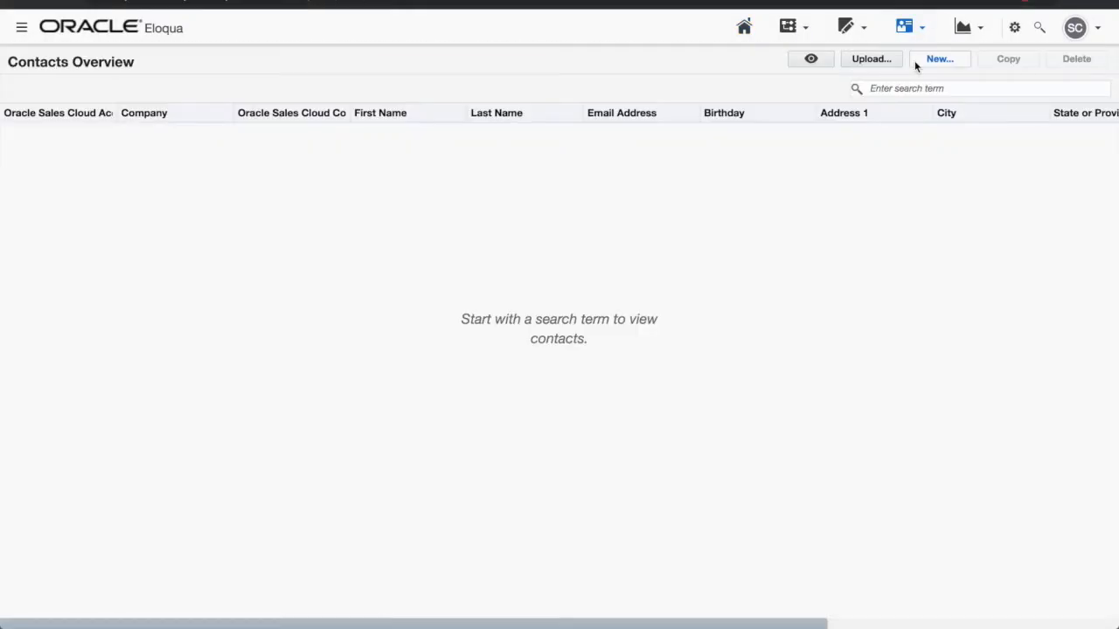
left_click(903, 88)
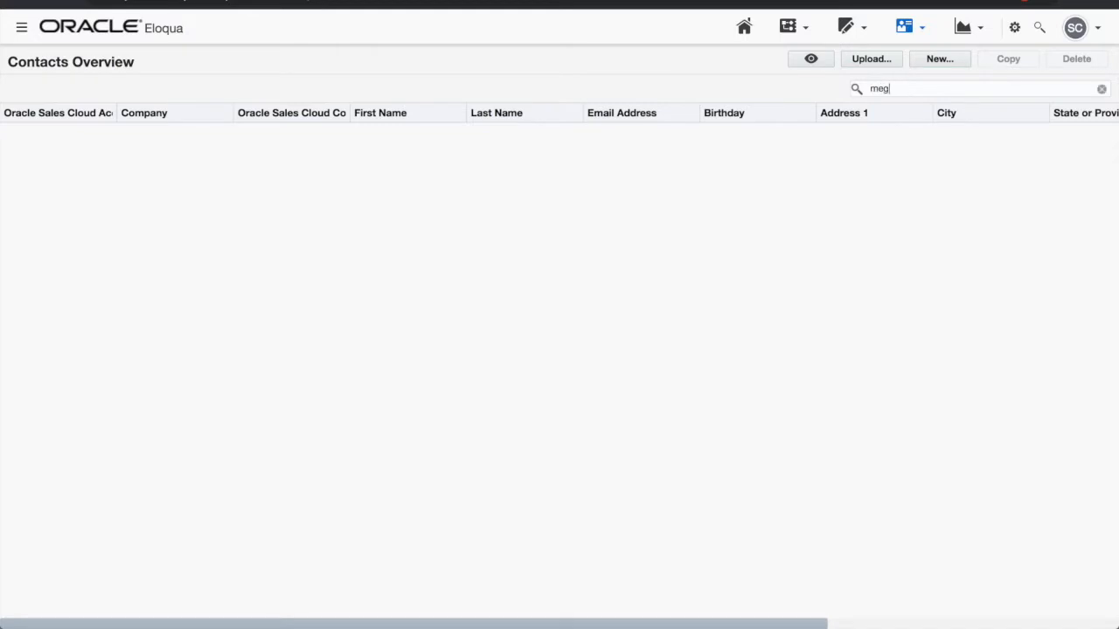
key("Return")
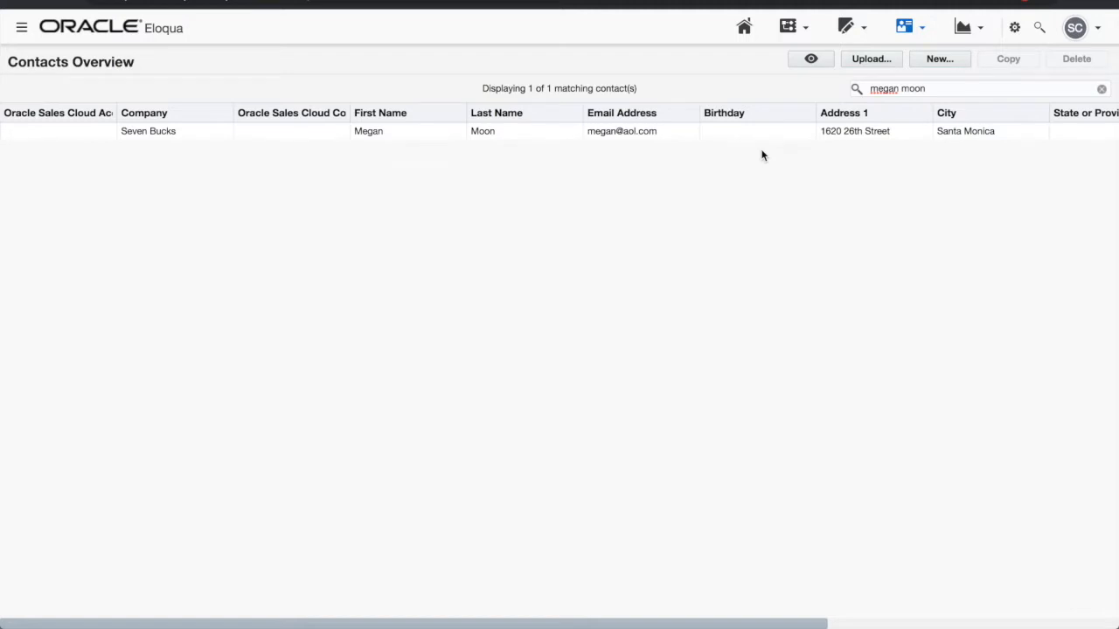
left_click(737, 132)
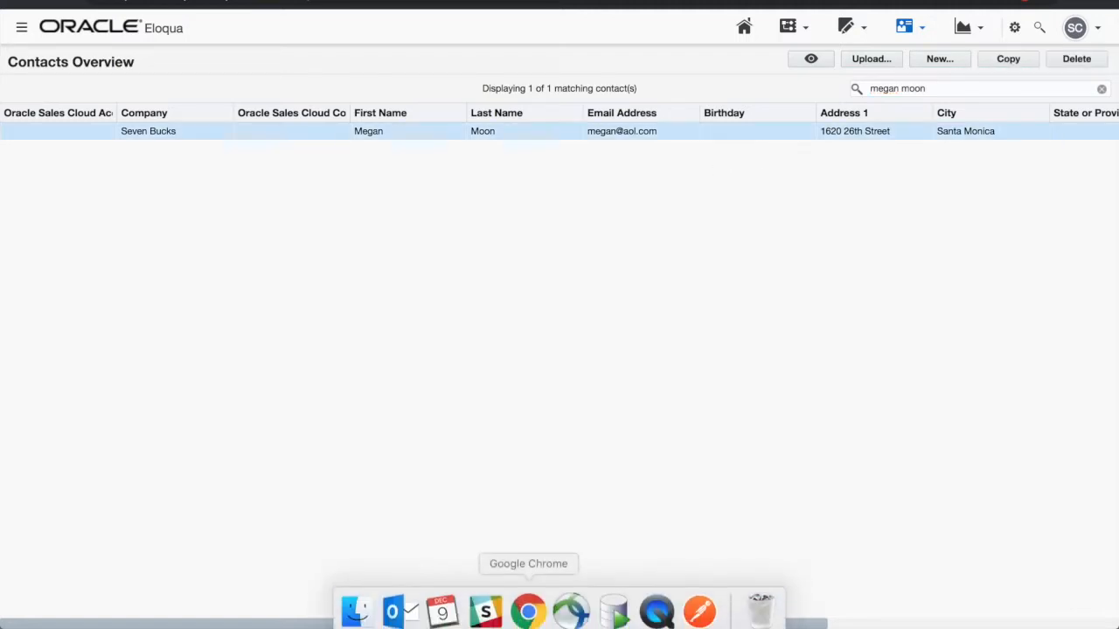
Switch to SQL Developer and refresh the CONTACTS table data to check for the new contact.
left_click(624, 609)
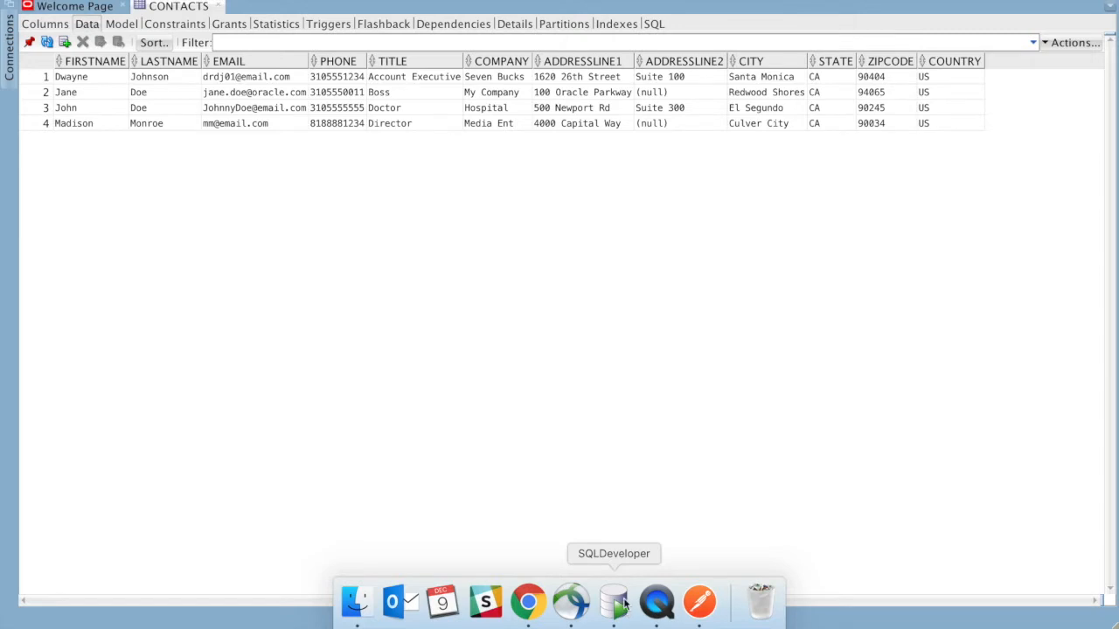
left_click(50, 42)
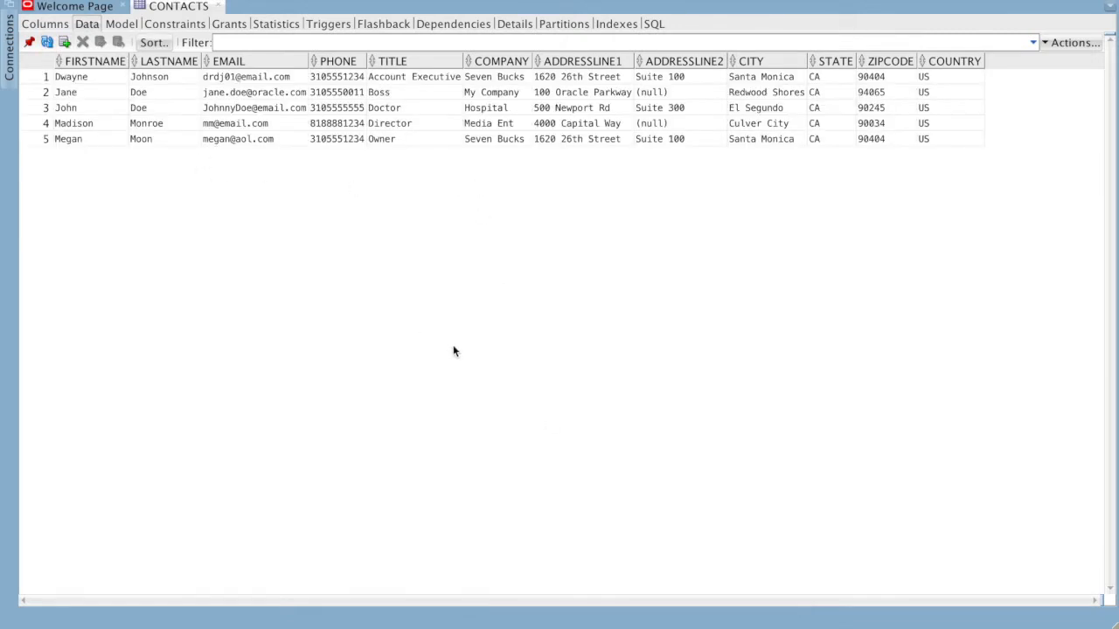